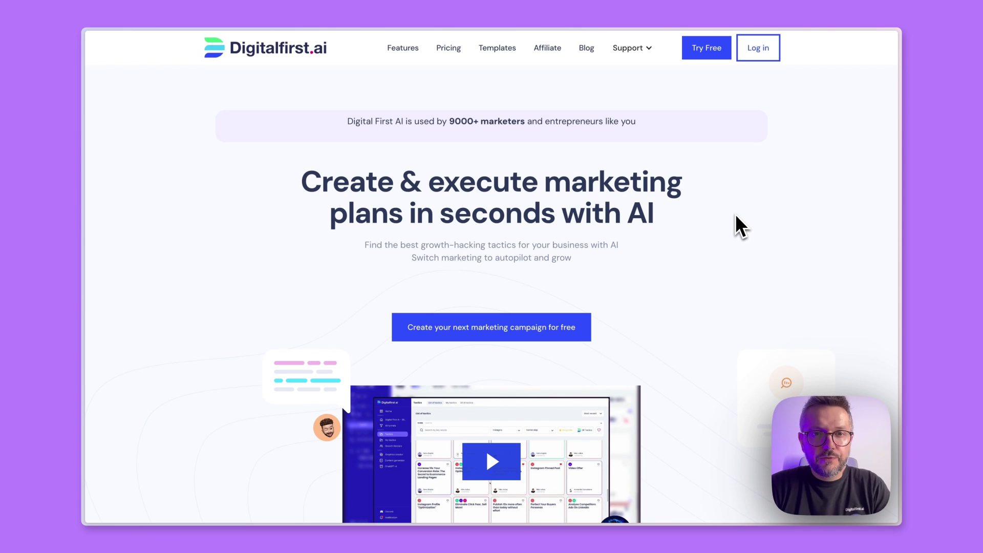
Sign in to app.digitalfirst.ai with the saved account, keeping the session logged in
key("super+t")
type("app.digitalfirst.ai")
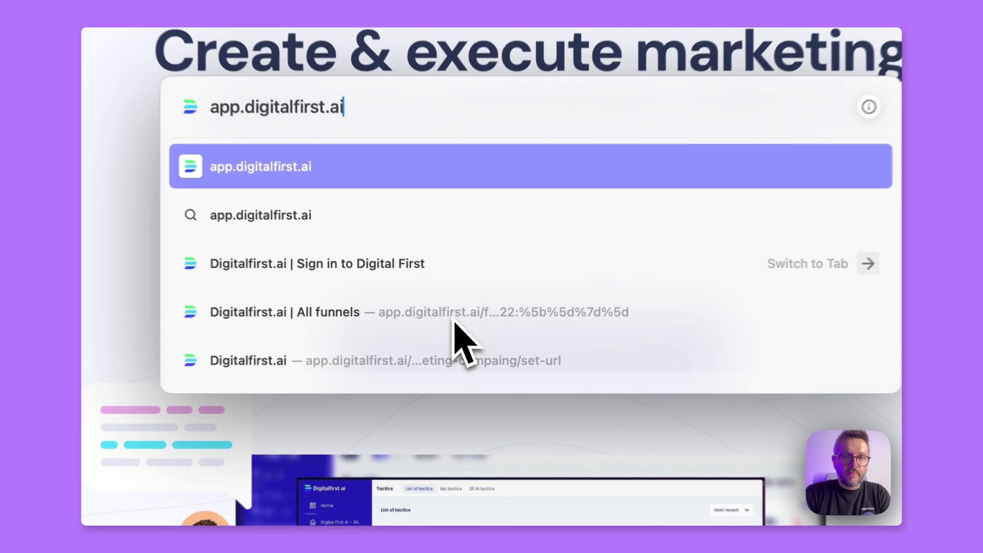
key("Return")
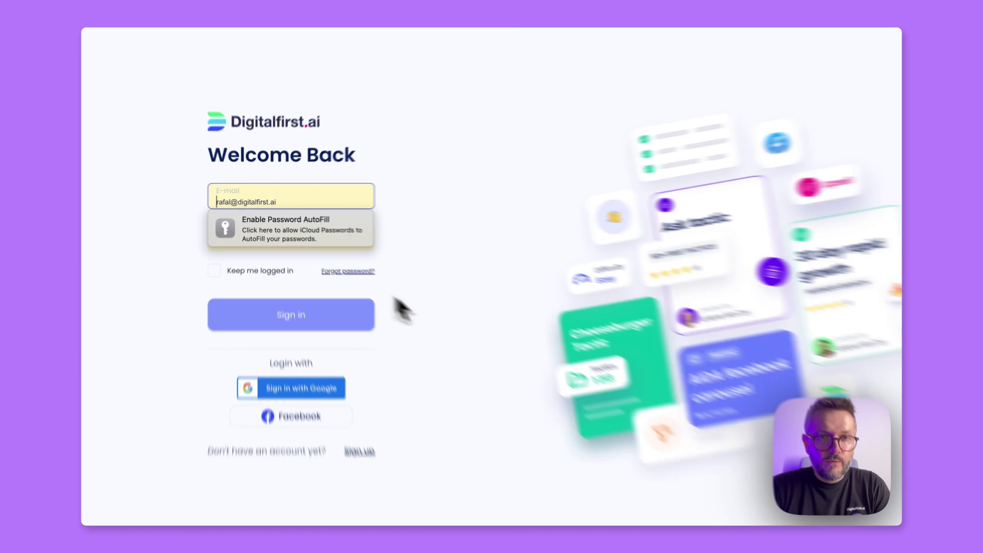
left_click(214, 270)
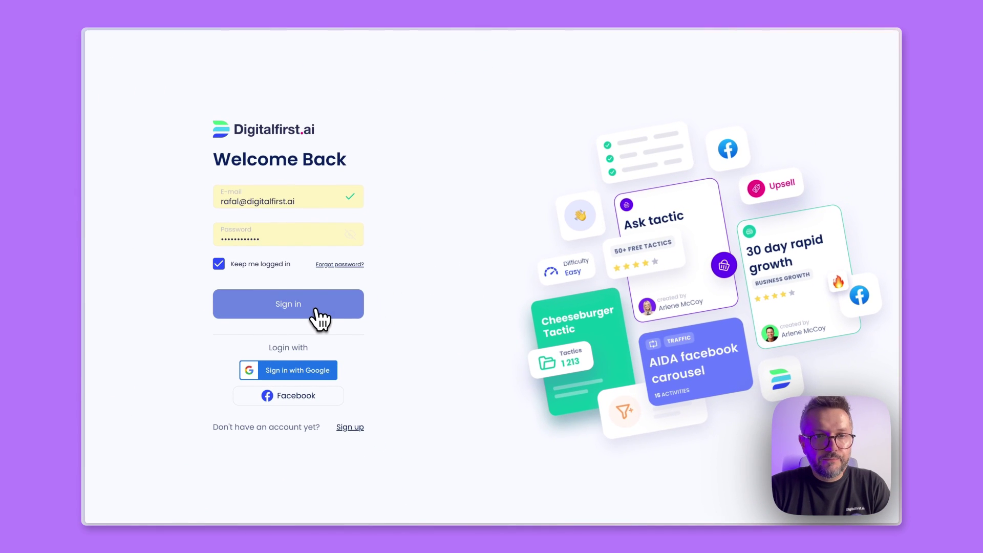
left_click(315, 309)
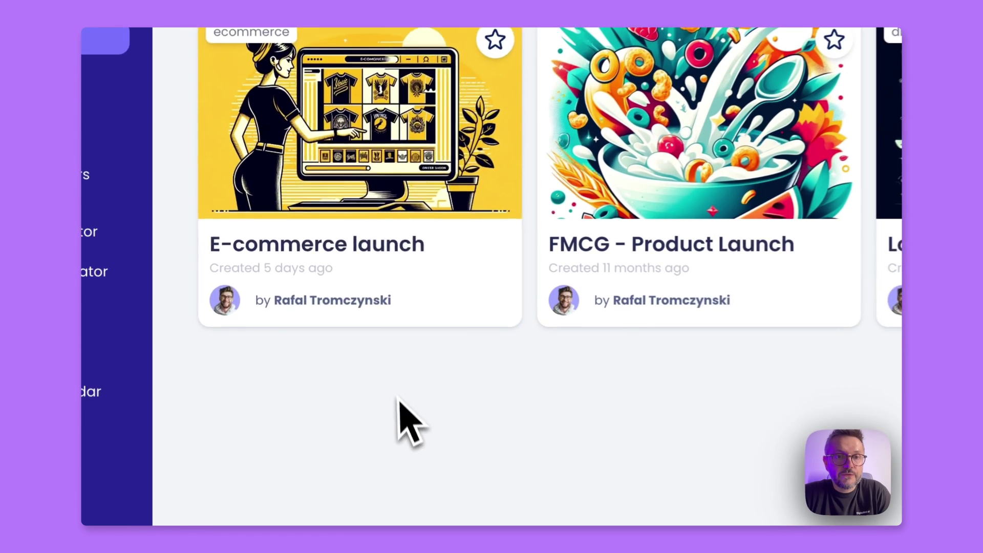
Open the Vintage T-Shirts funnel's AI Strategy 'Add your business details' step
mouse_move(336, 192)
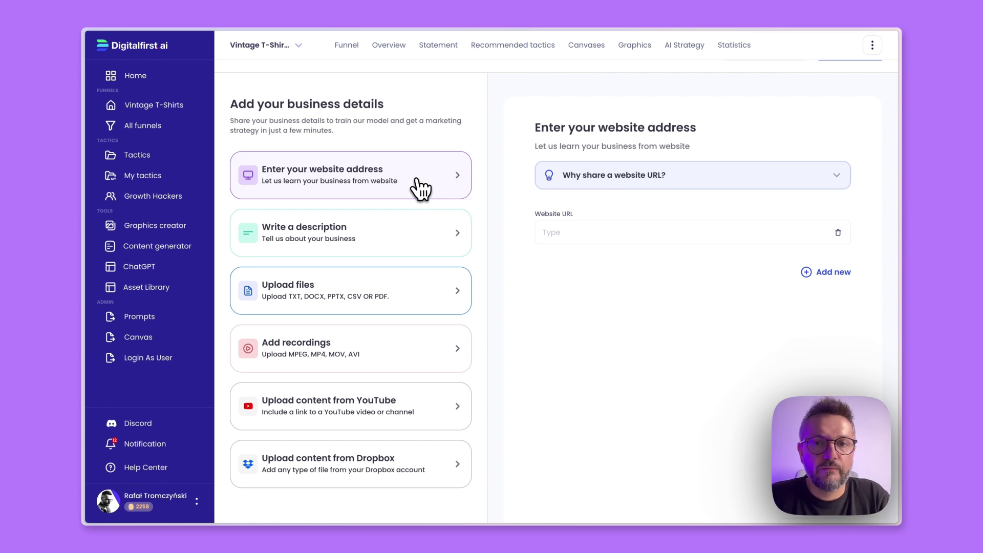
Preview the website, description, files, recordings, YouTube and Dropbox business-detail forms
left_click(616, 228)
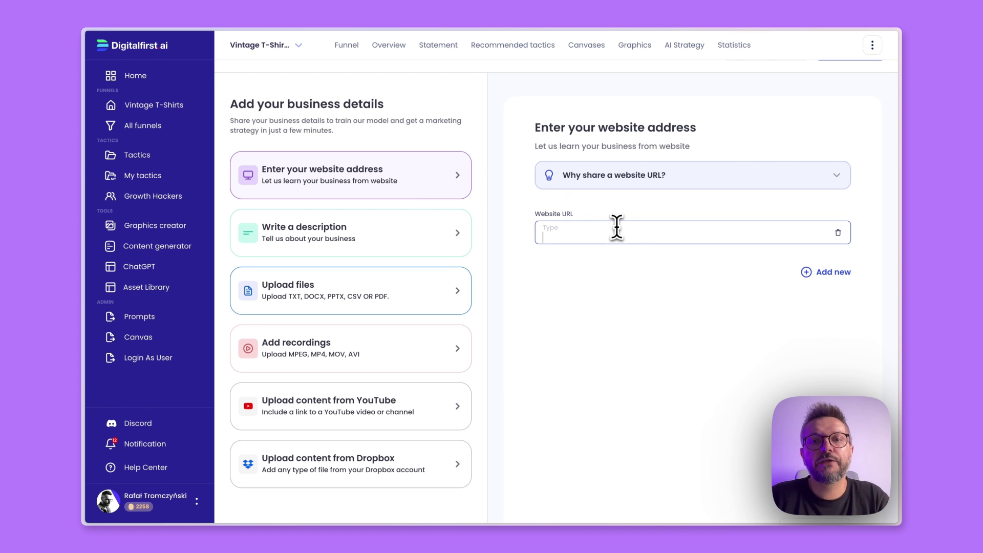
left_click(433, 227)
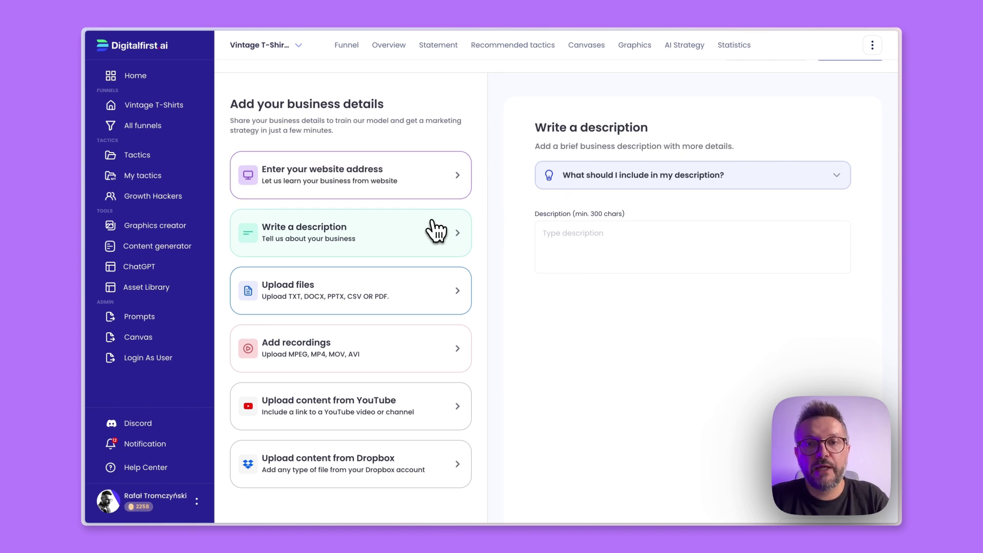
left_click(699, 245)
left_click(374, 276)
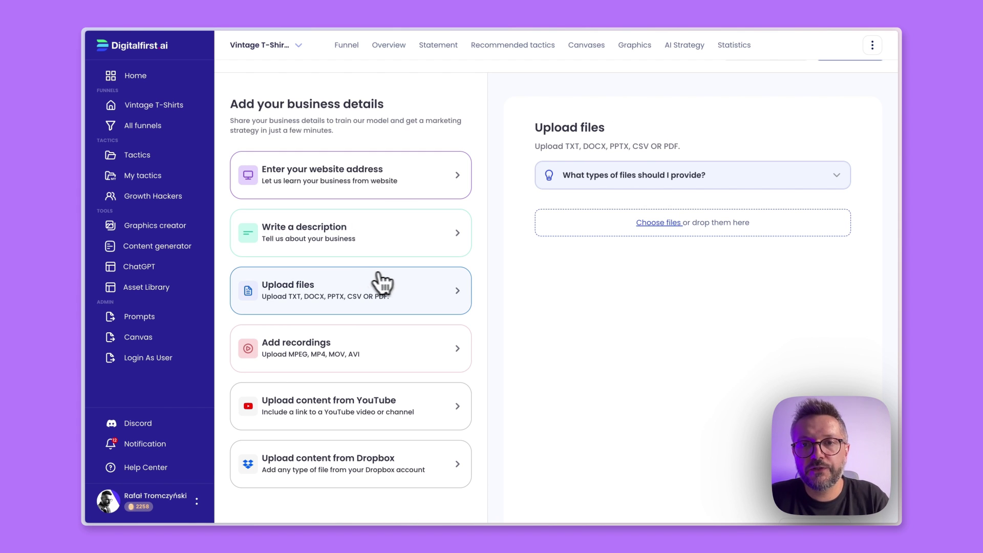
left_click(405, 349)
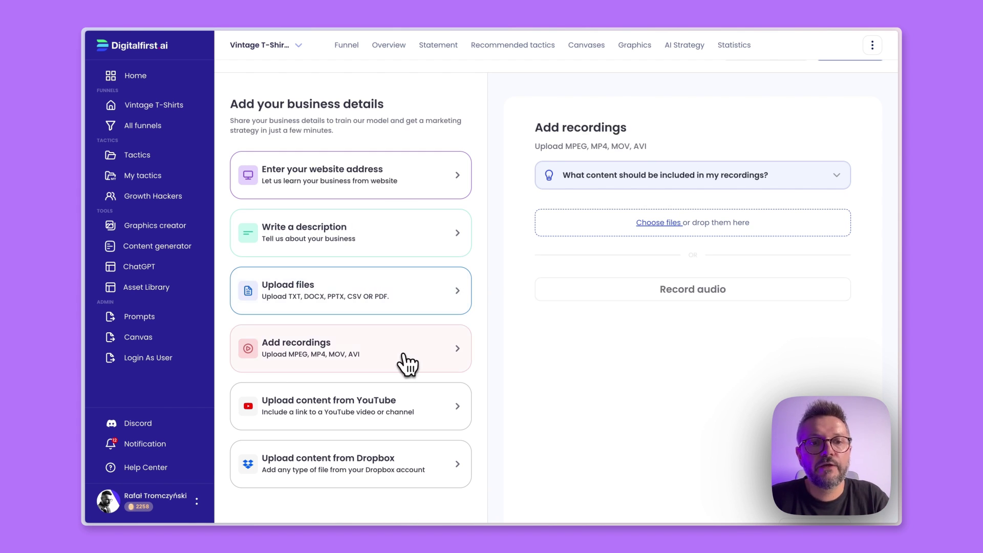
left_click(381, 401)
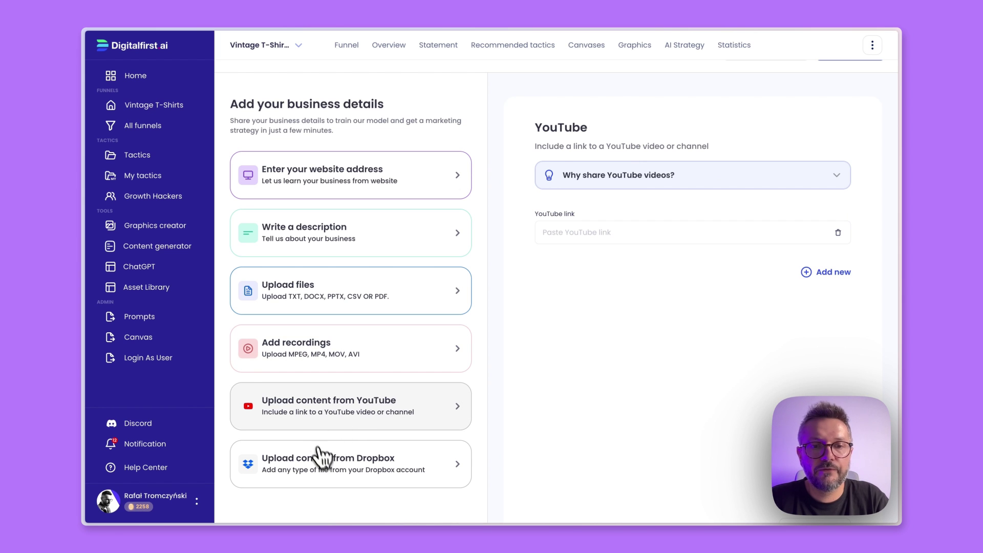
left_click(334, 465)
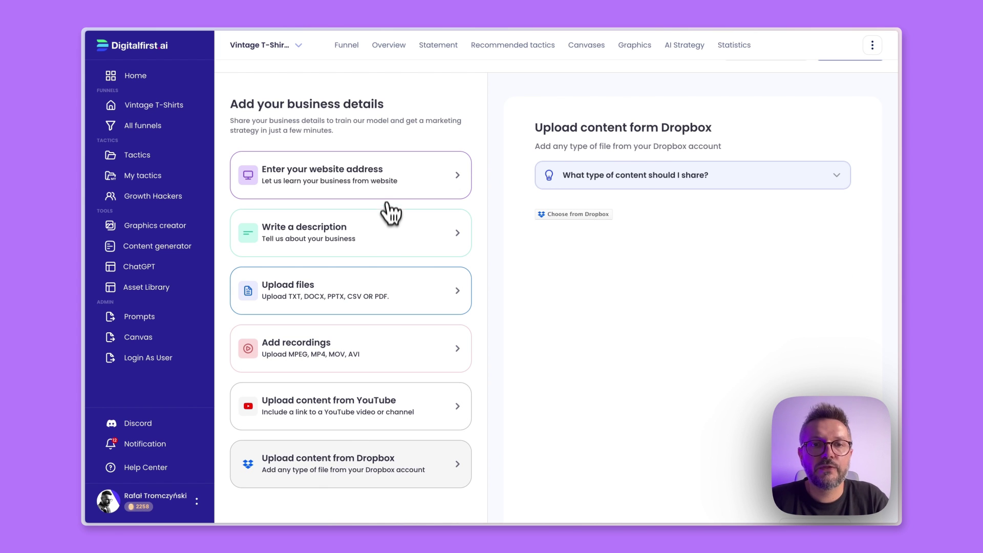
Revisit the website and file upload forms, then open the Tactics list
left_click(427, 197)
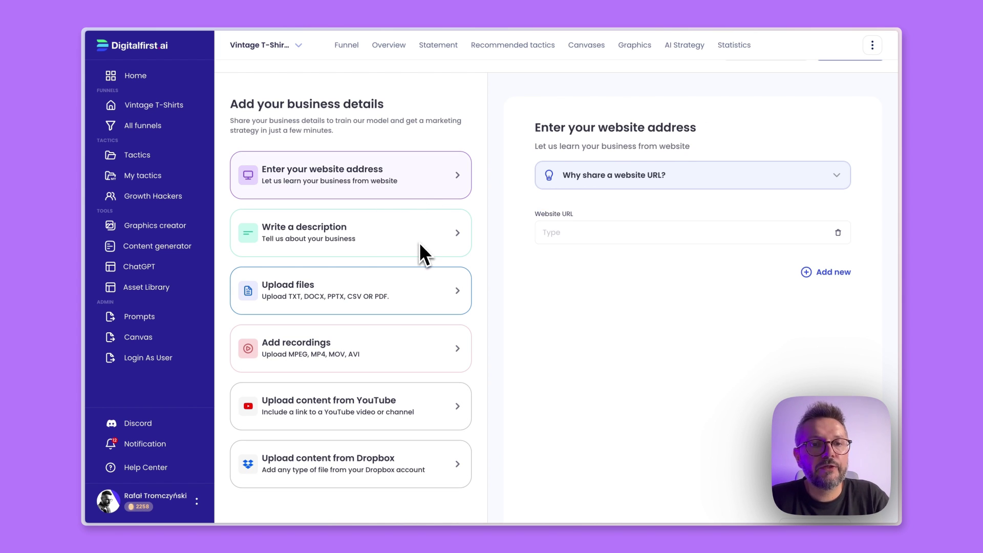
left_click(417, 285)
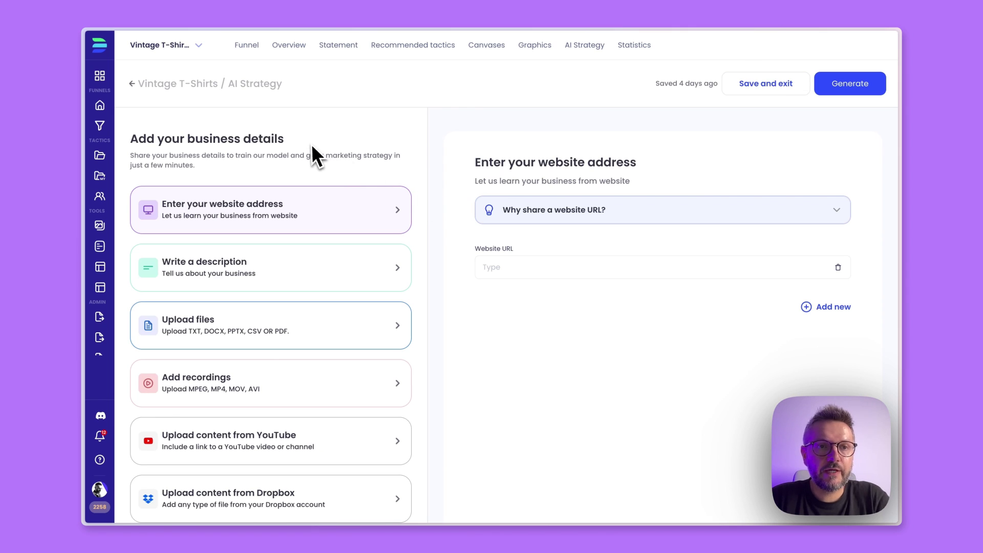
mouse_move(156, 164)
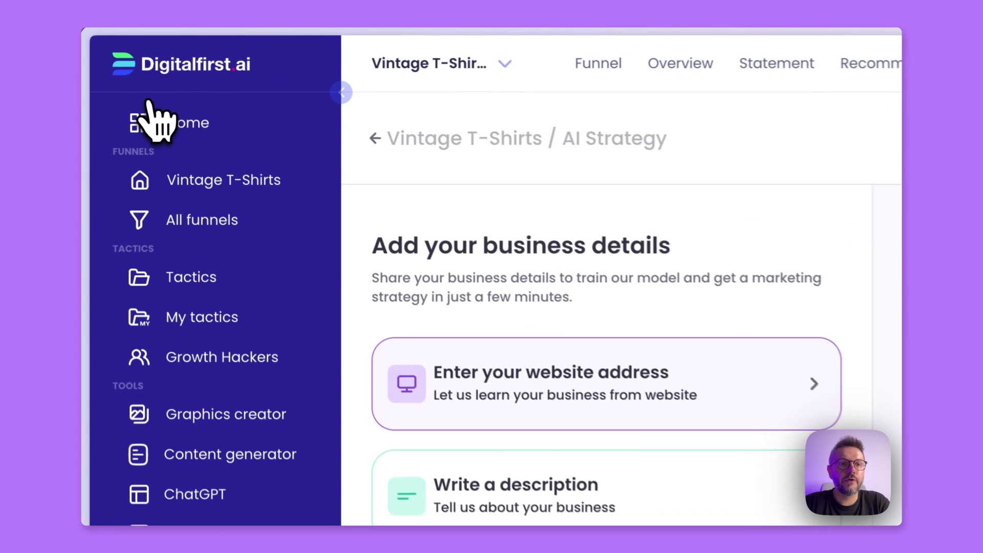
left_click(287, 273)
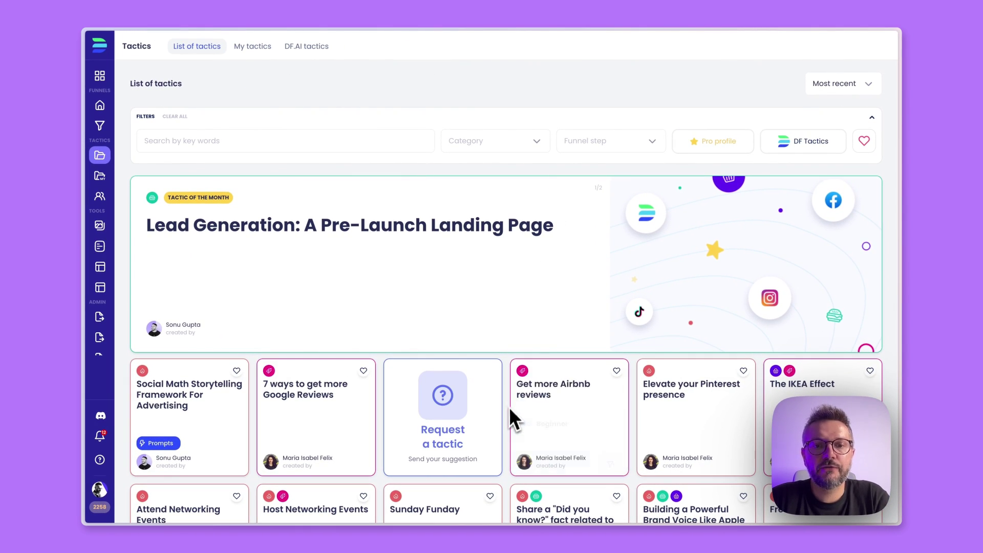
scroll(509, 409, "down", 3)
scroll(508, 414, "down", 4)
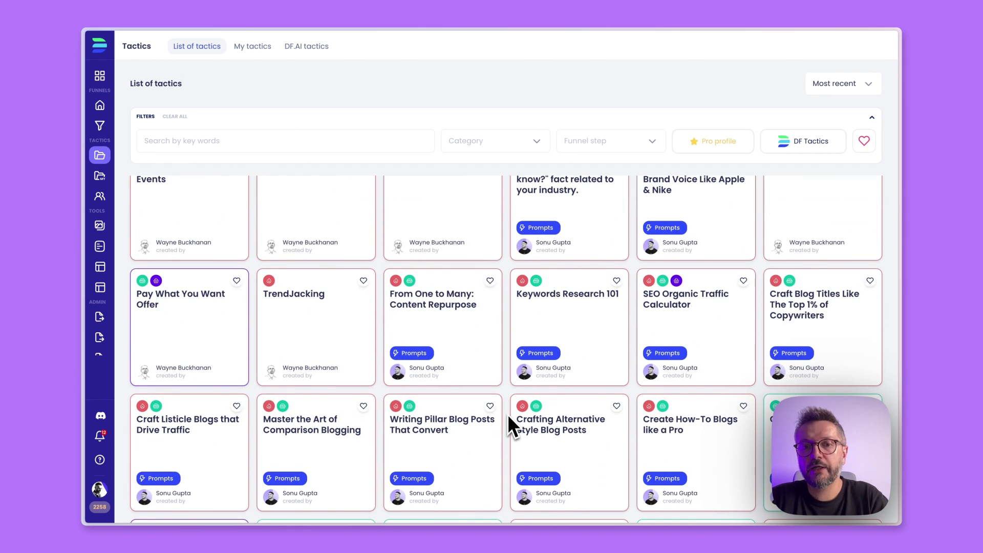
scroll(507, 414, "down", 4)
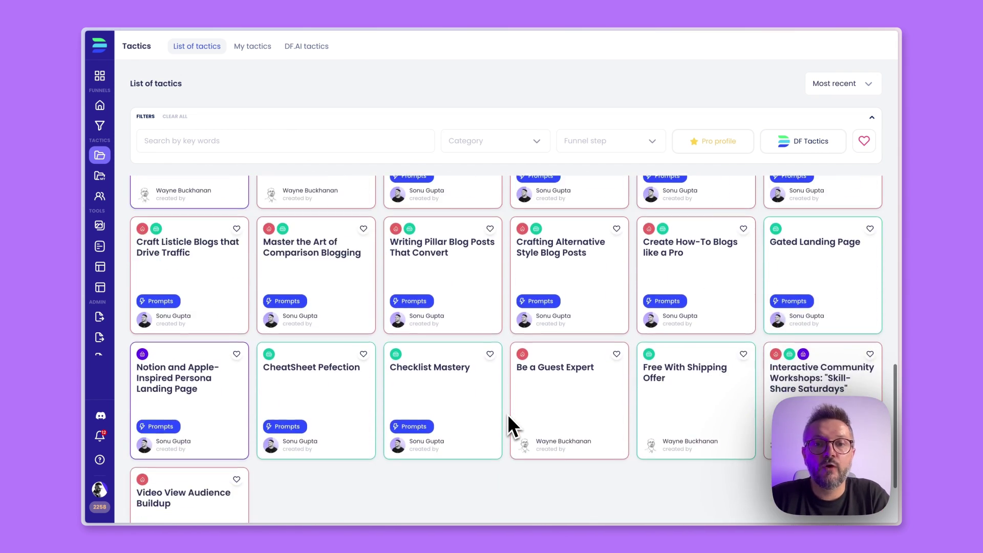
scroll(508, 414, "up", 1)
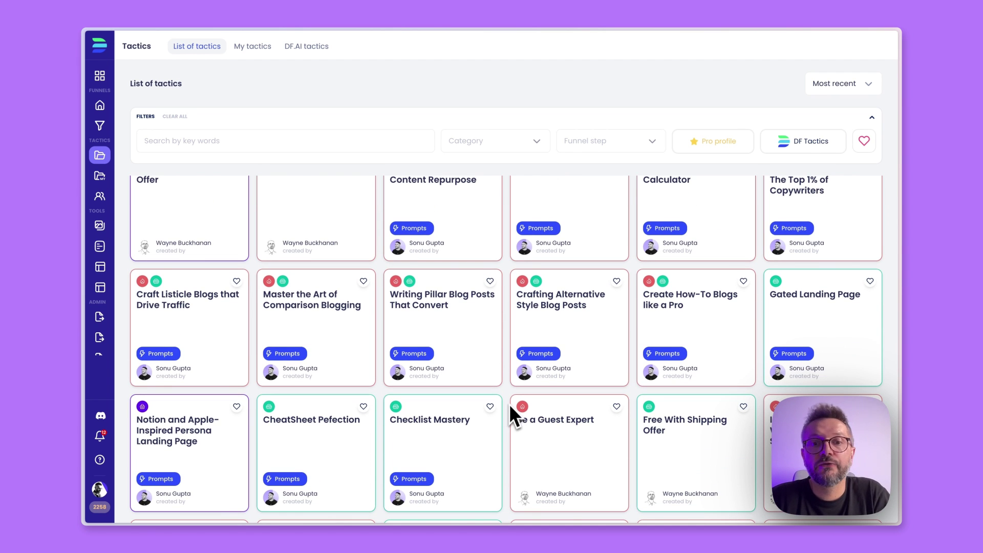
scroll(509, 392, "up", 4)
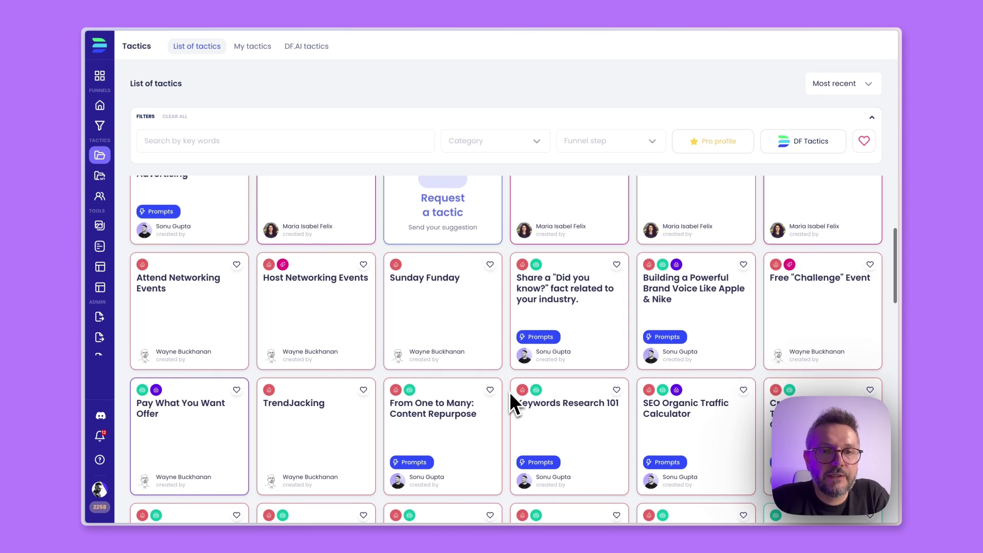
scroll(509, 391, "up", 3)
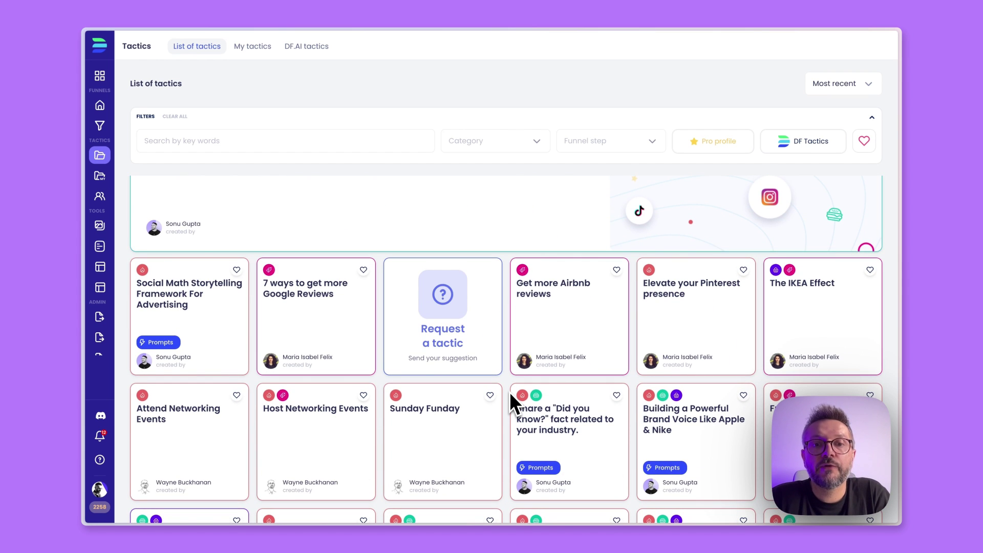
scroll(510, 395, "down", 2)
scroll(508, 415, "down", 2)
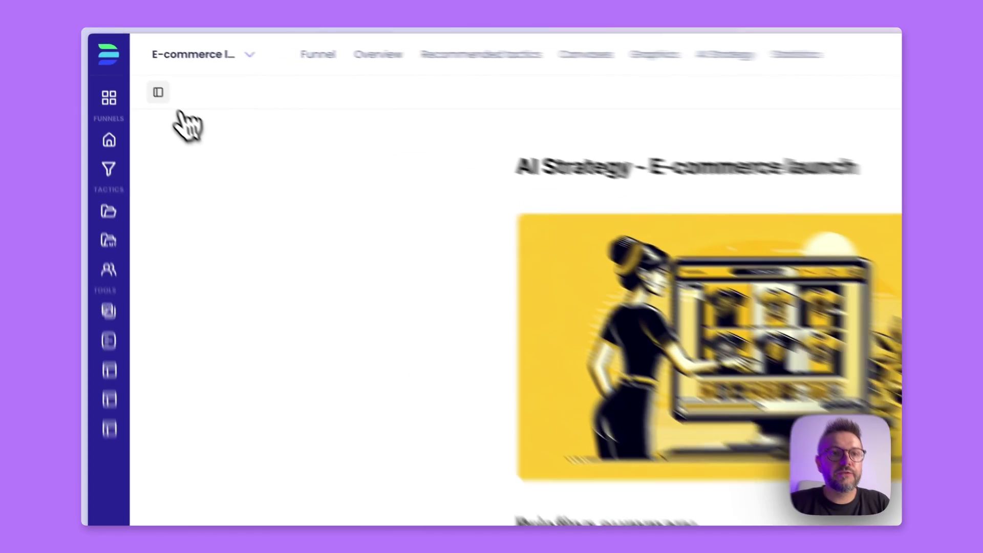
Show the E-commerce launch AI Strategy's table of contents and click into its title
left_click(130, 68)
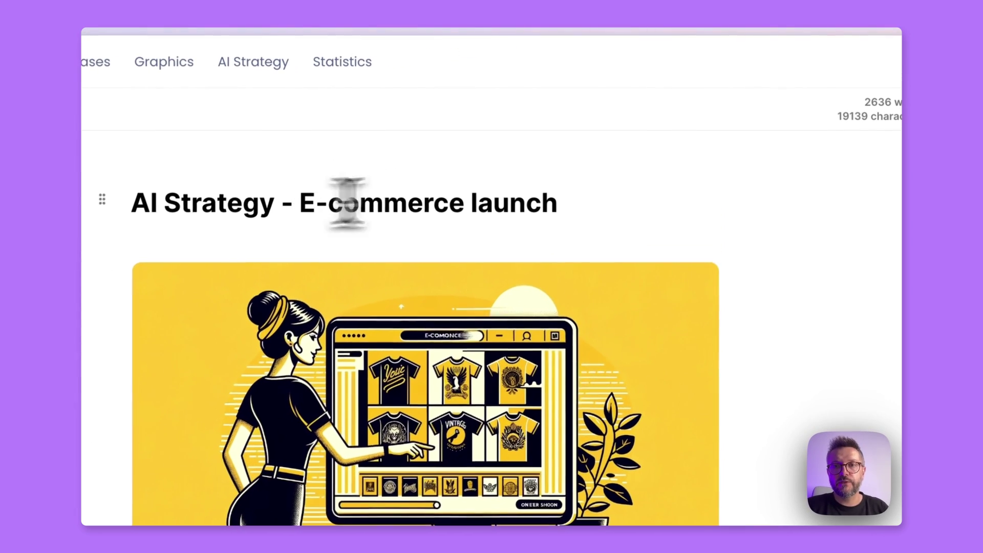
left_click(314, 204)
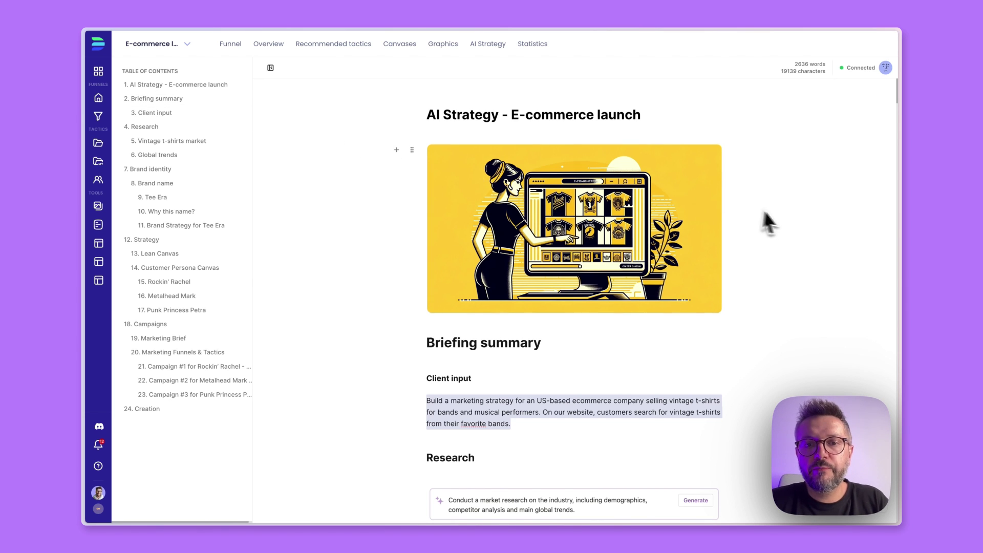
Scroll into the Research section and select, then deselect, the Client input paragraph
scroll(778, 218, "down", 3)
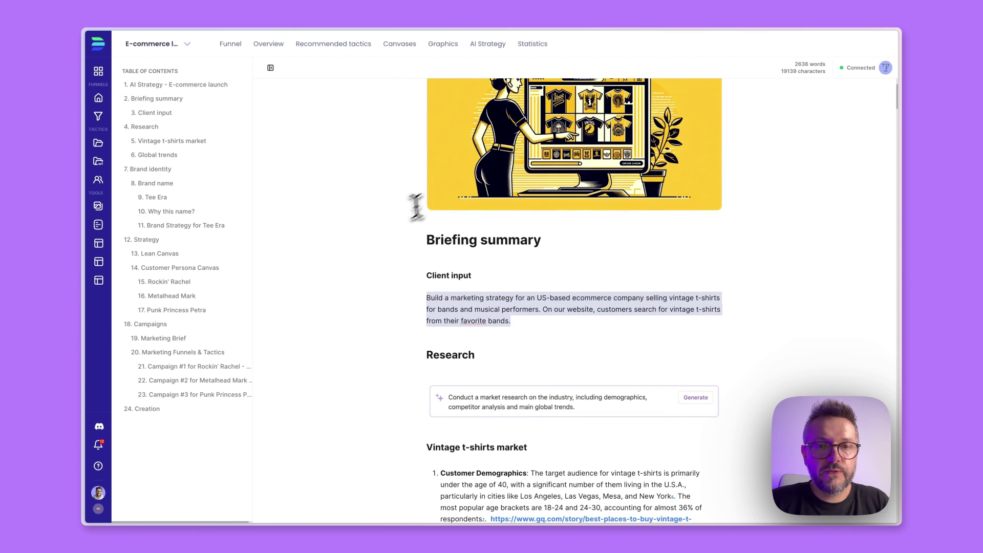
scroll(584, 317, "down", 1)
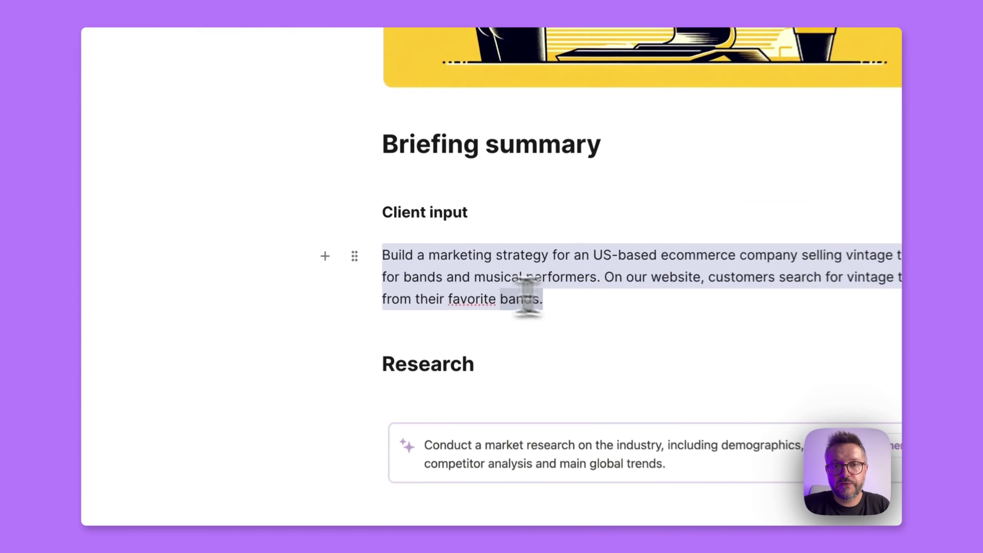
left_click_drag(527, 297, 385, 258)
left_click(597, 298)
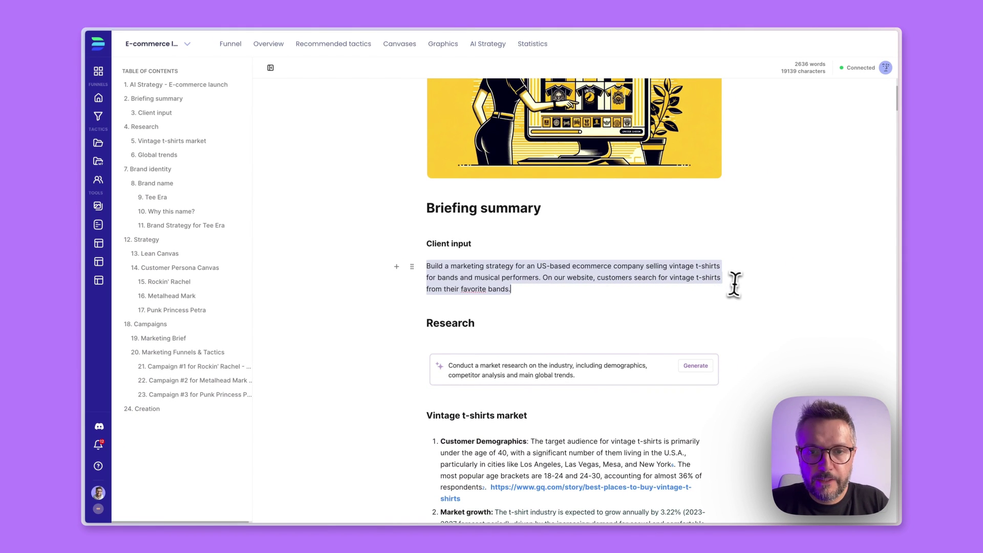
Read through the Vintage t-shirts market research and select the Global trends list text
scroll(737, 281, "down", 2)
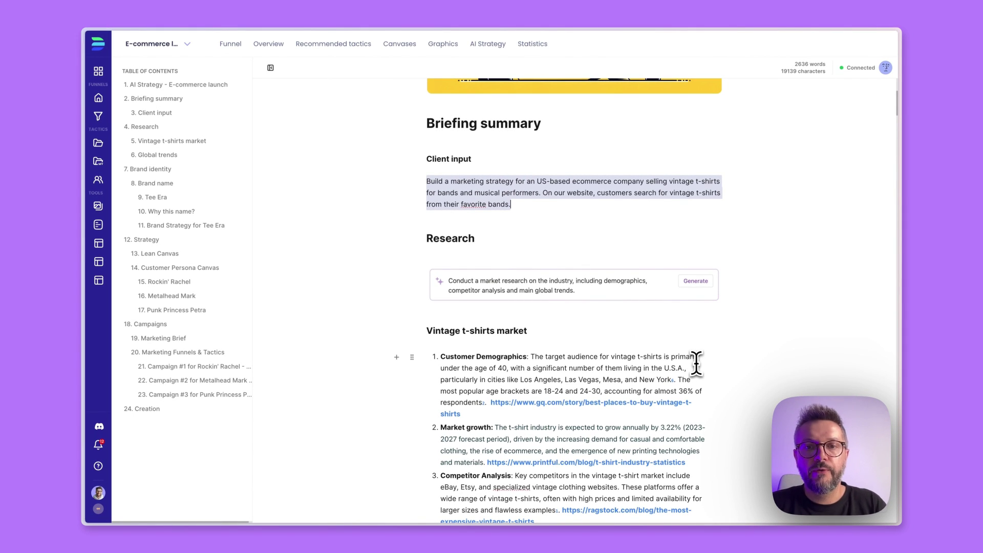
scroll(763, 314, "down", 1)
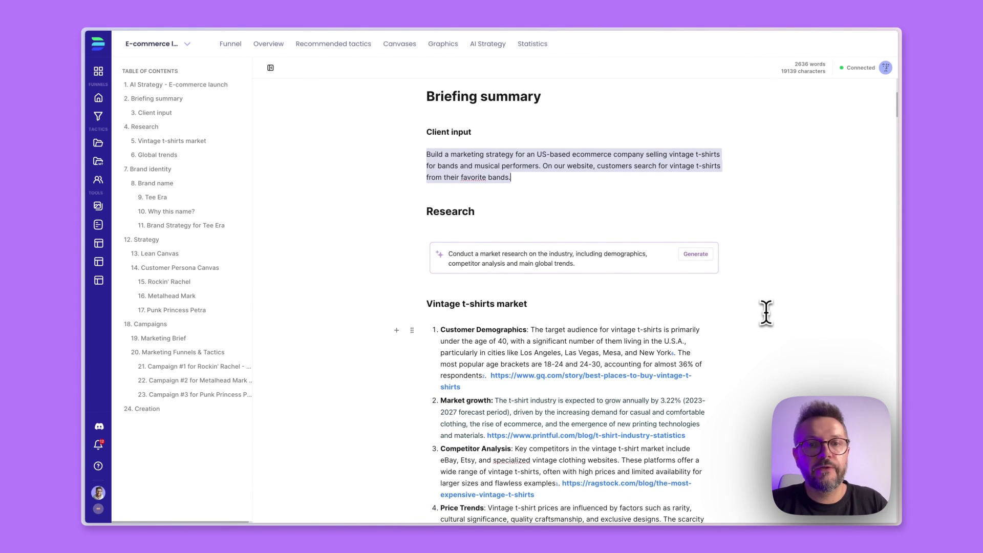
scroll(765, 313, "down", 2)
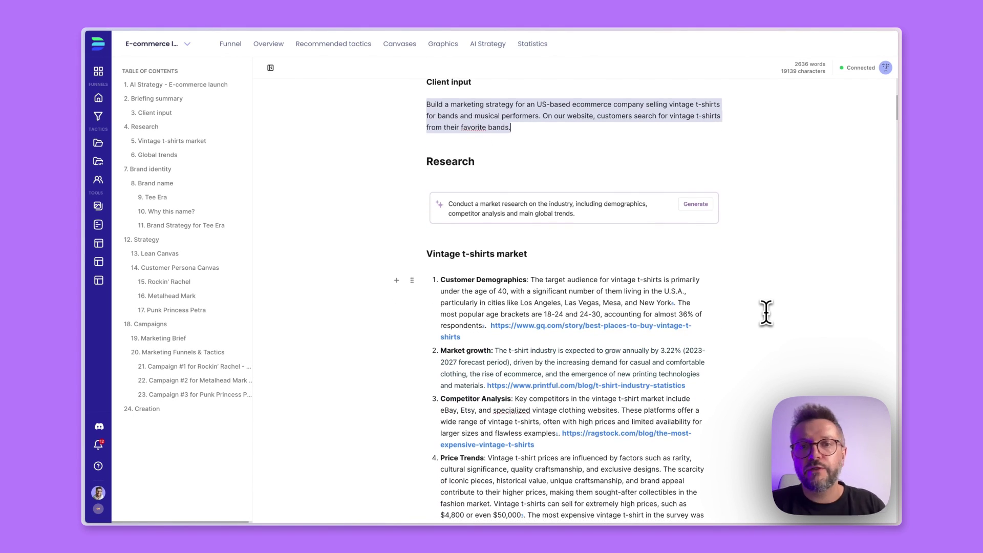
scroll(765, 313, "down", 4)
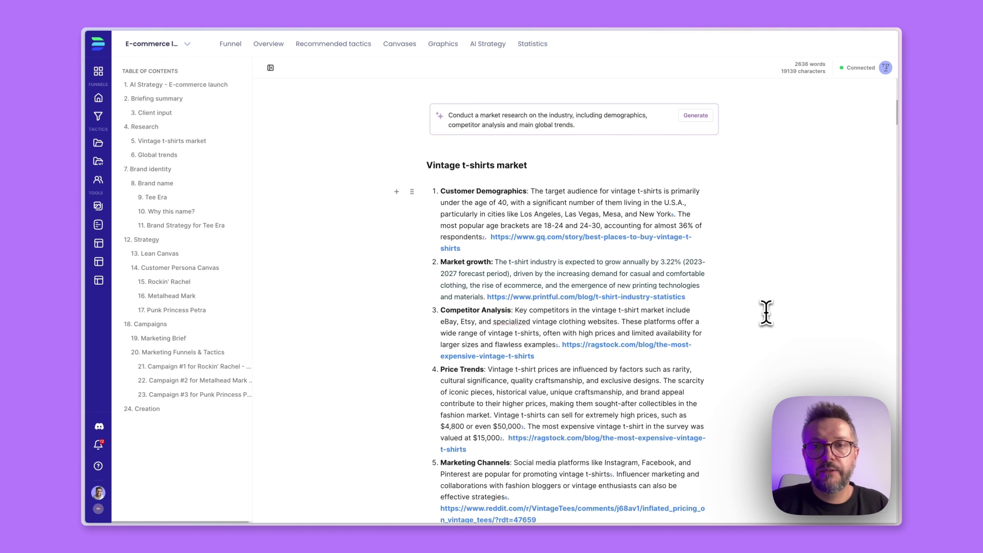
scroll(765, 312, "down", 2)
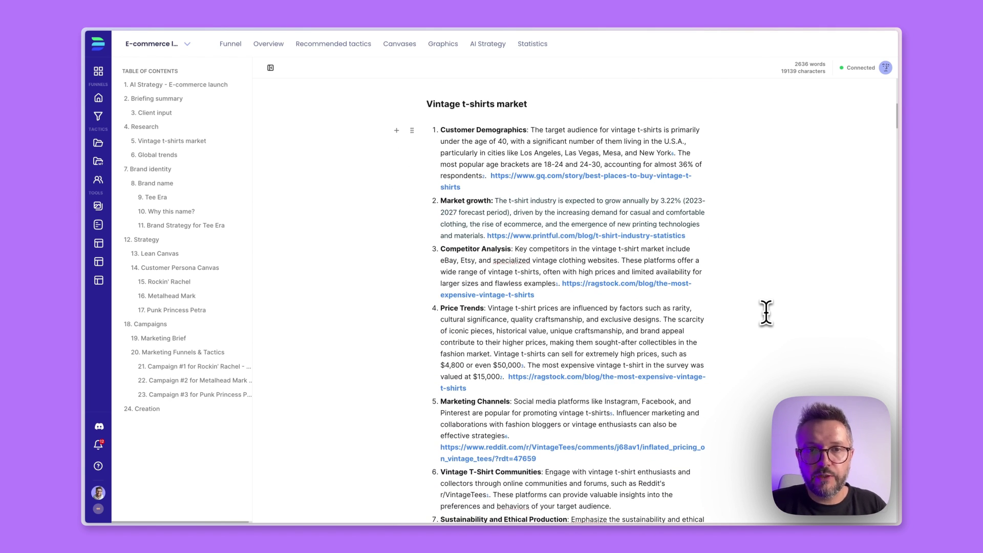
scroll(765, 313, "up", 2)
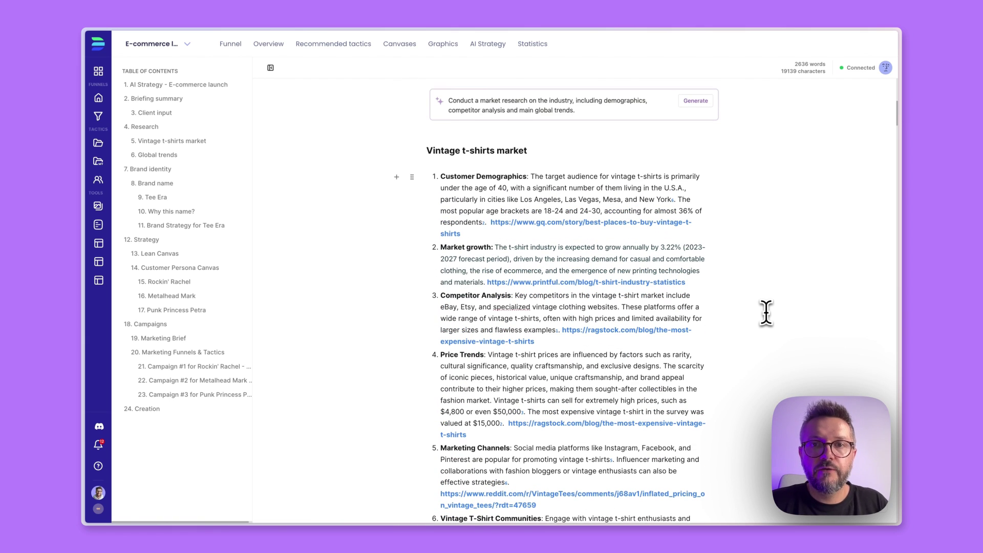
scroll(768, 238, "down", 1)
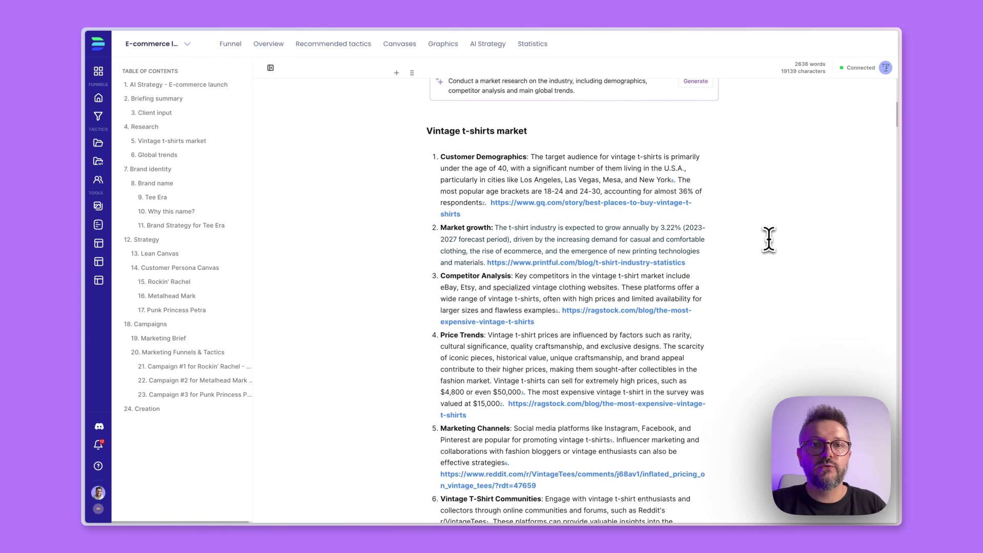
scroll(765, 241, "down", 3)
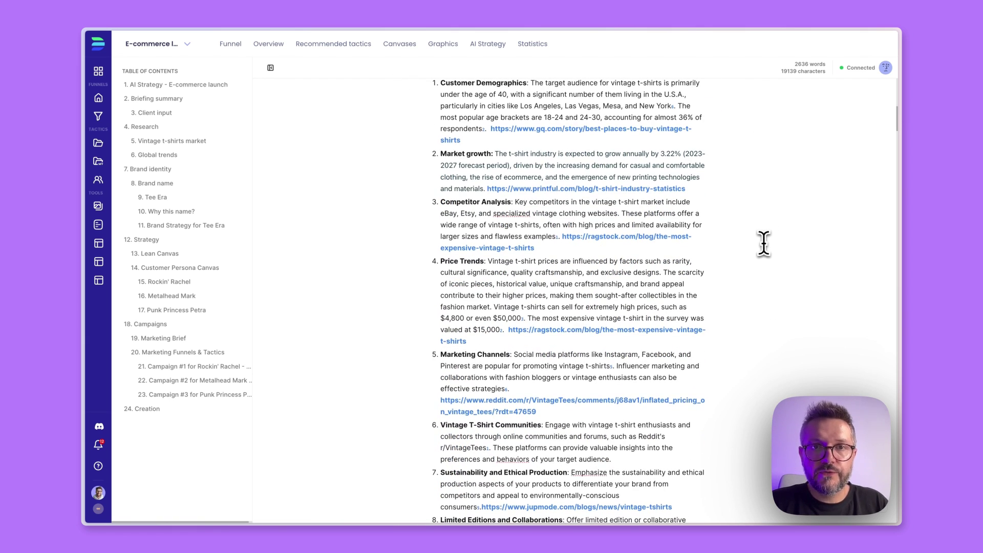
scroll(763, 243, "up", 4)
scroll(763, 243, "down", 6)
scroll(763, 243, "down", 3)
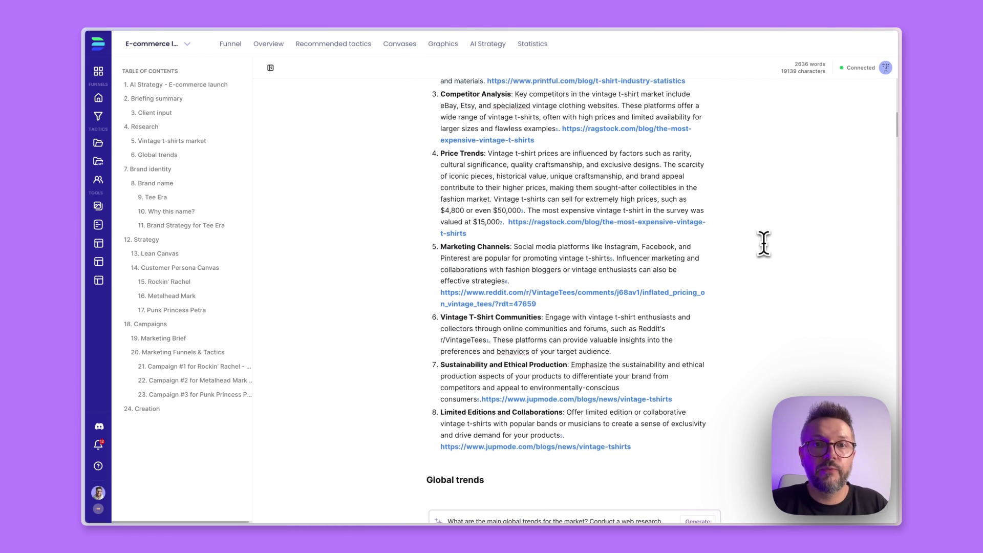
scroll(763, 243, "down", 3)
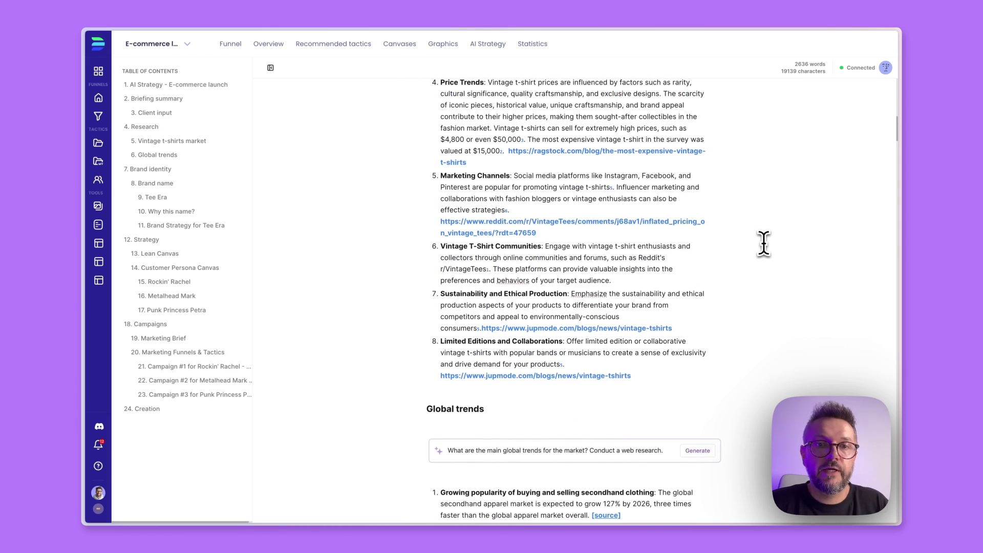
scroll(755, 262, "down", 7)
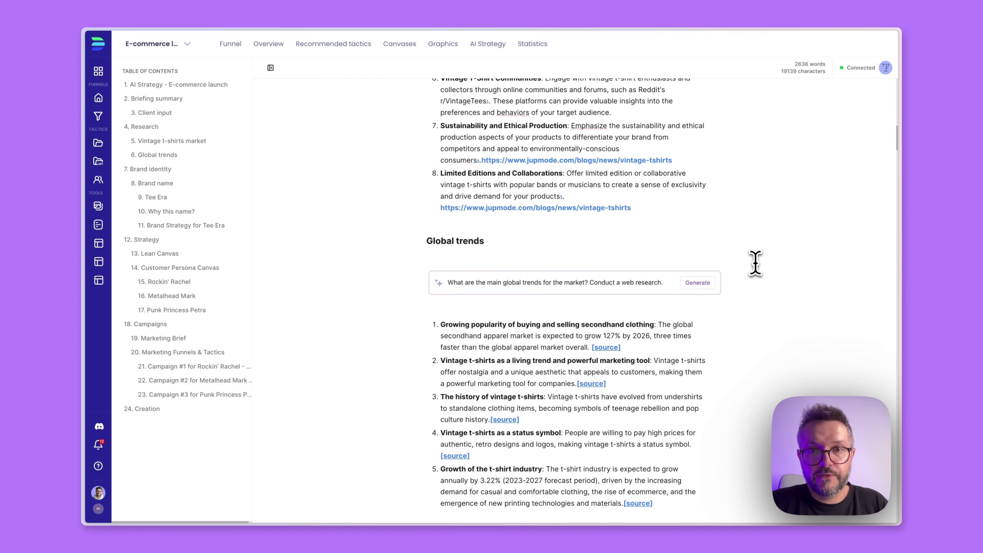
scroll(755, 262, "down", 2)
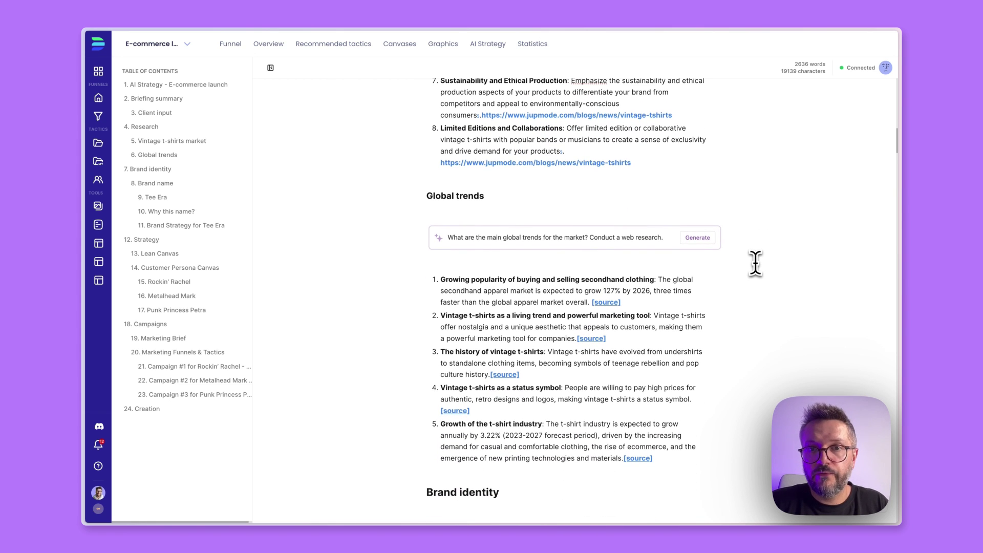
scroll(756, 262, "down", 2)
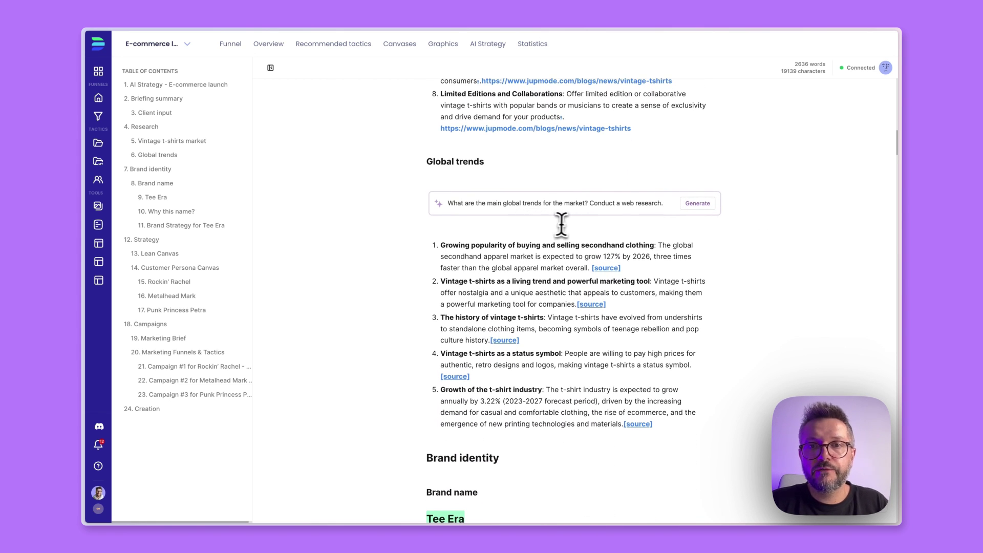
scroll(724, 284, "up", 1)
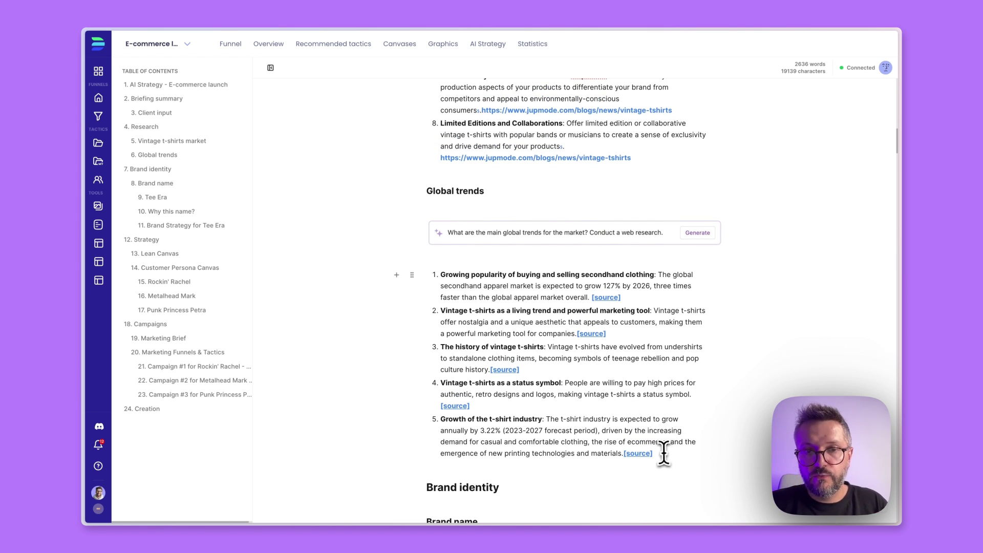
left_click_drag(663, 453, 490, 94)
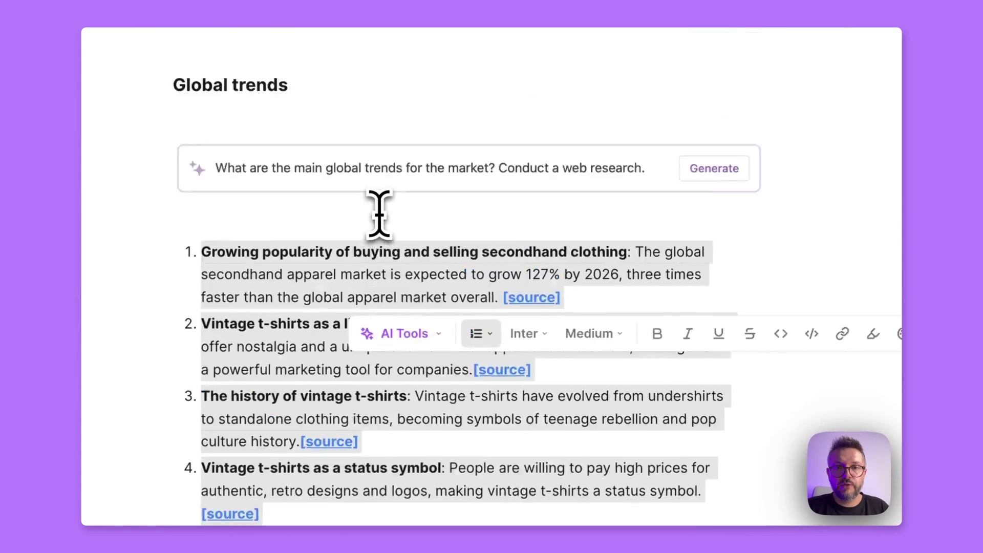
left_click_drag(328, 71, 426, 151)
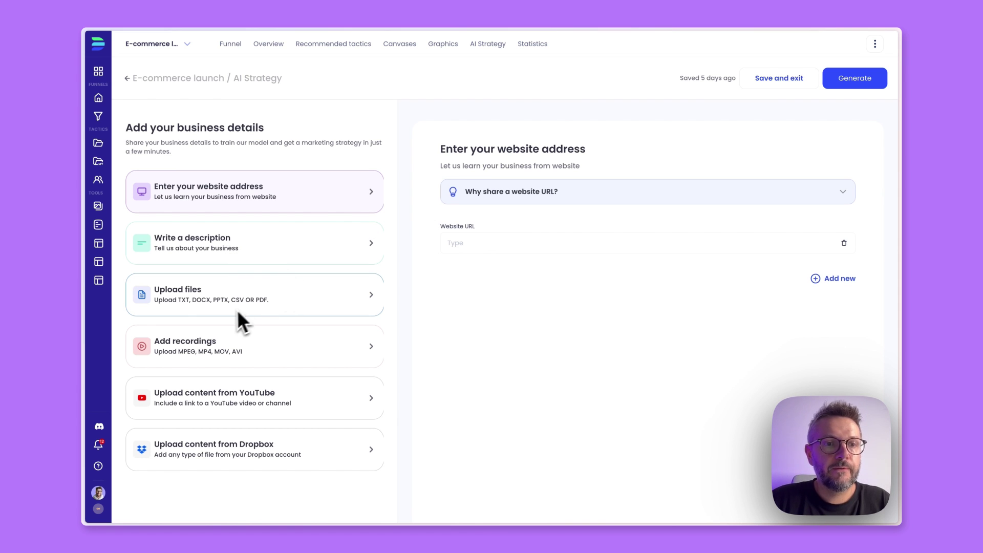
Upload Vintage_T-Shirts_E-commerce_-_brief.pdf as business files and generate the strategy from it
left_click(240, 306)
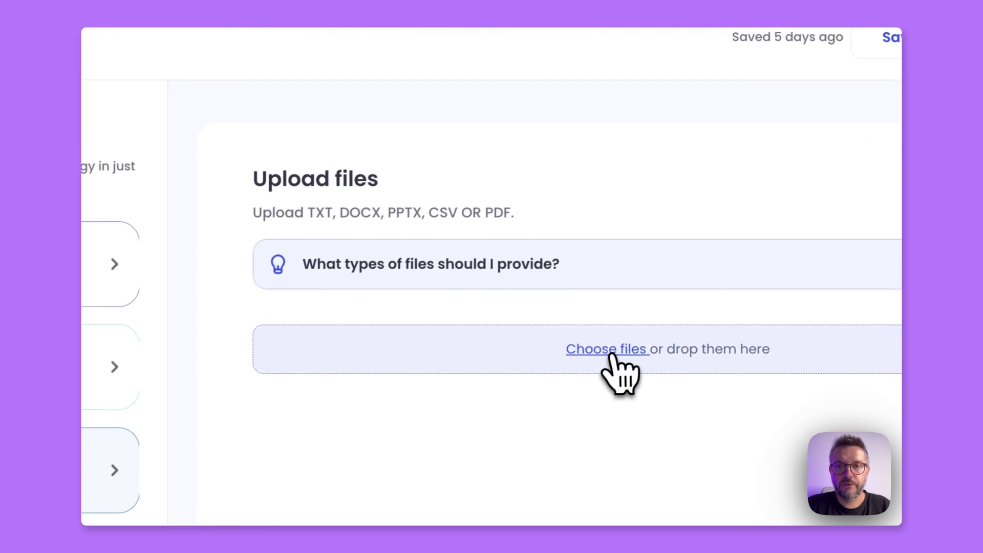
left_click(618, 373)
left_click(174, 170)
key("space")
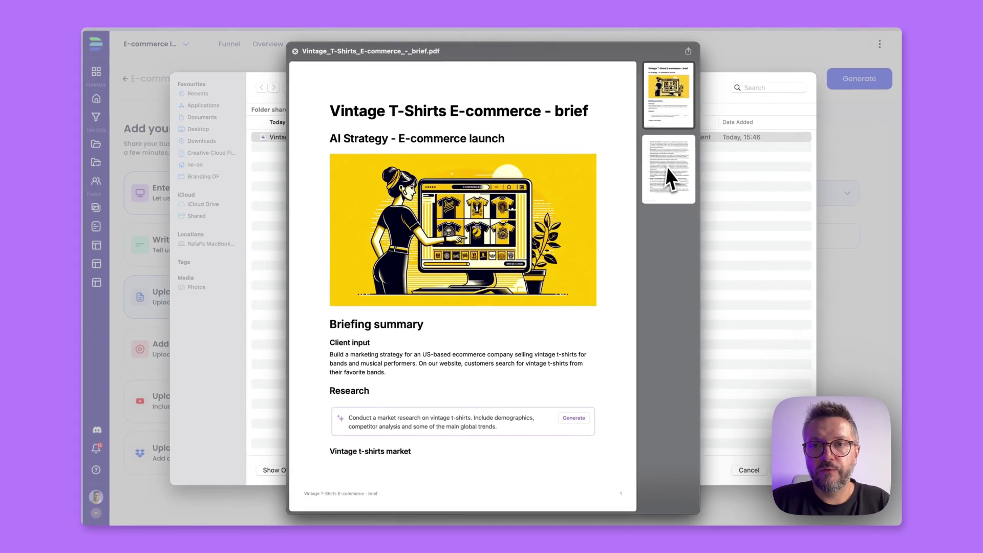
key("space")
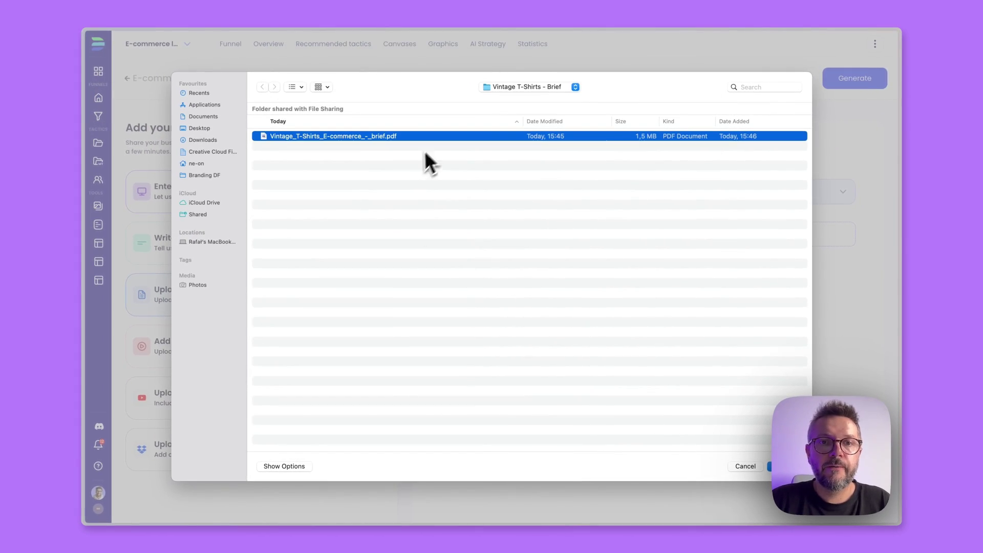
double_click(422, 136)
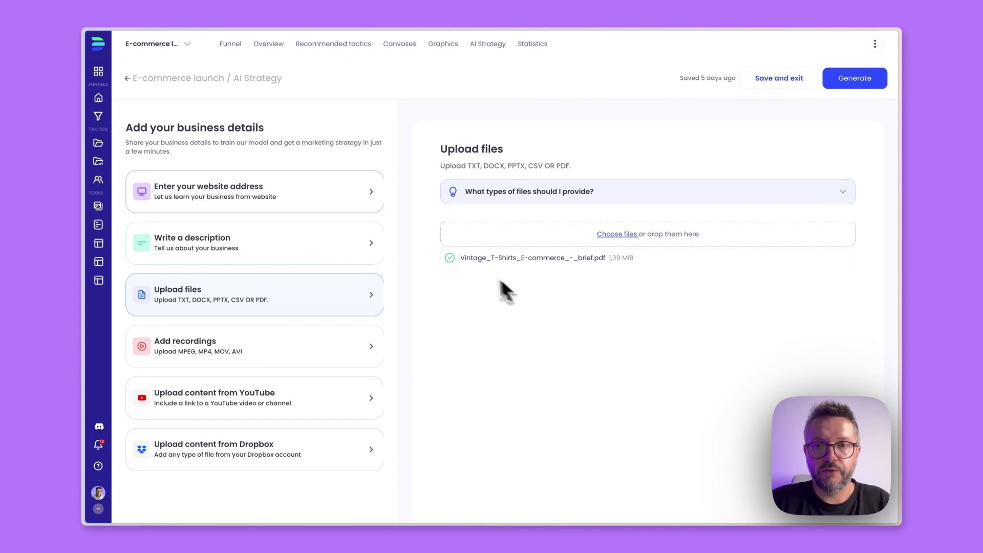
left_click(872, 83)
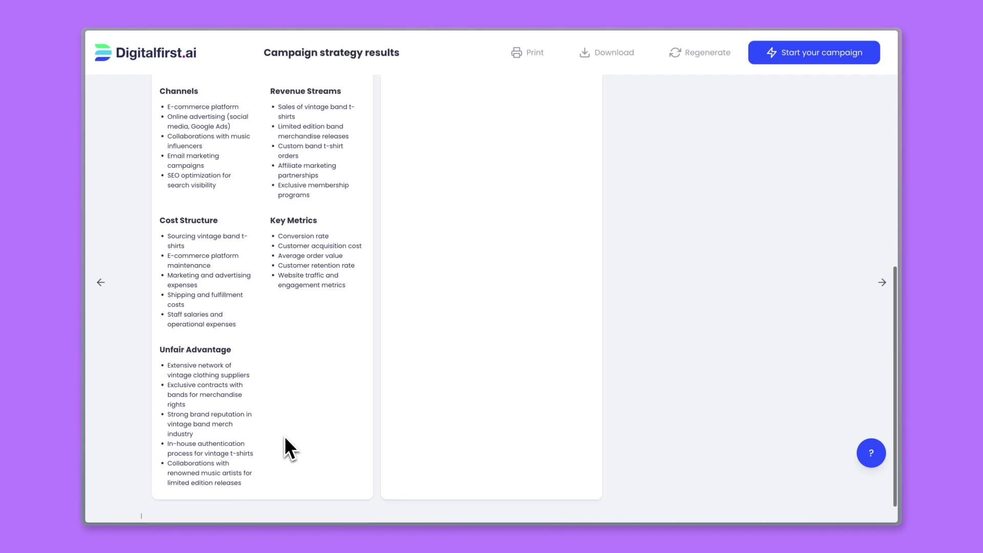
Scroll the results while the Lean, Business Model and Customer Persona canvases finish generating
scroll(339, 256, "up", 12)
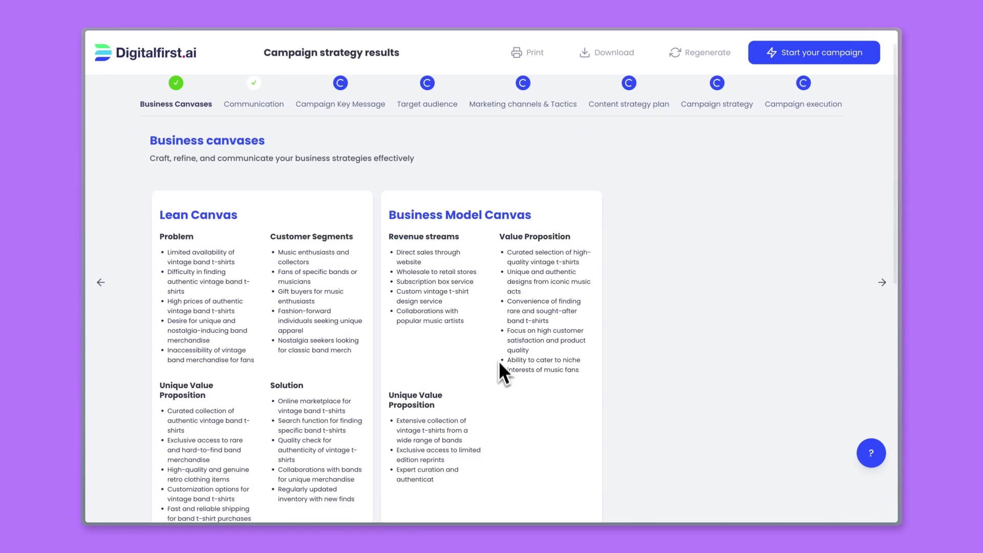
scroll(503, 377, "down", 6)
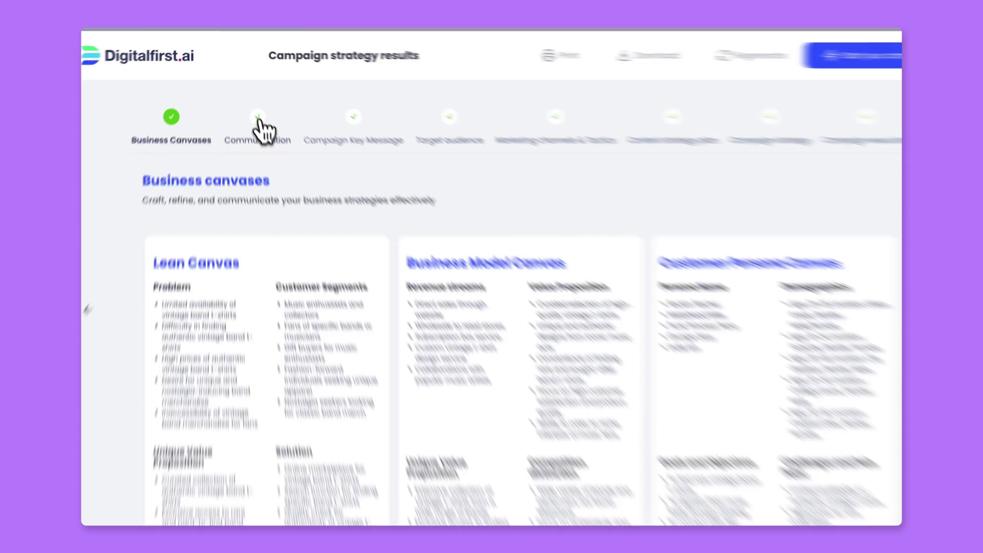
View the Communication, Campaign Key Message and Target audience persona results, scrolling through each
left_click(255, 129)
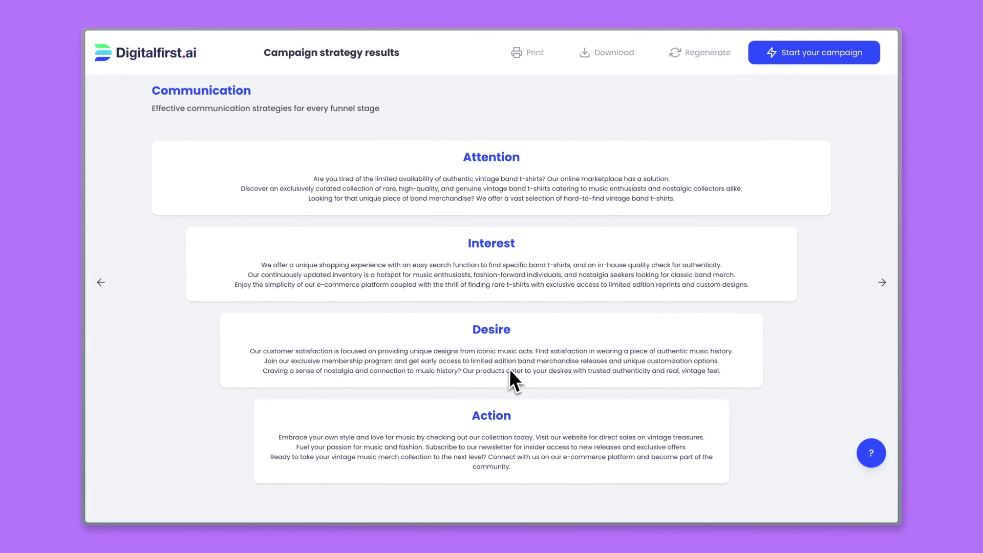
scroll(481, 251, "up", 3)
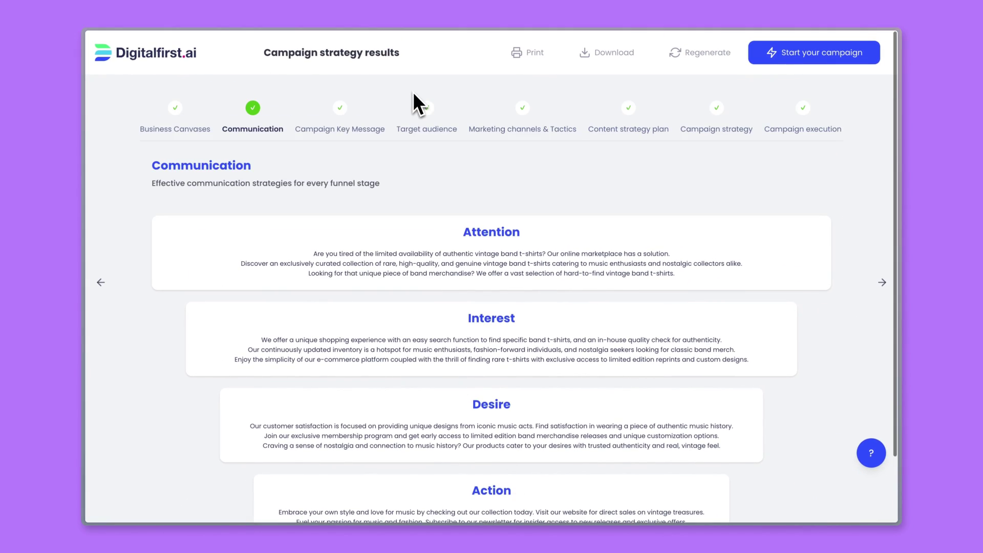
left_click(350, 104)
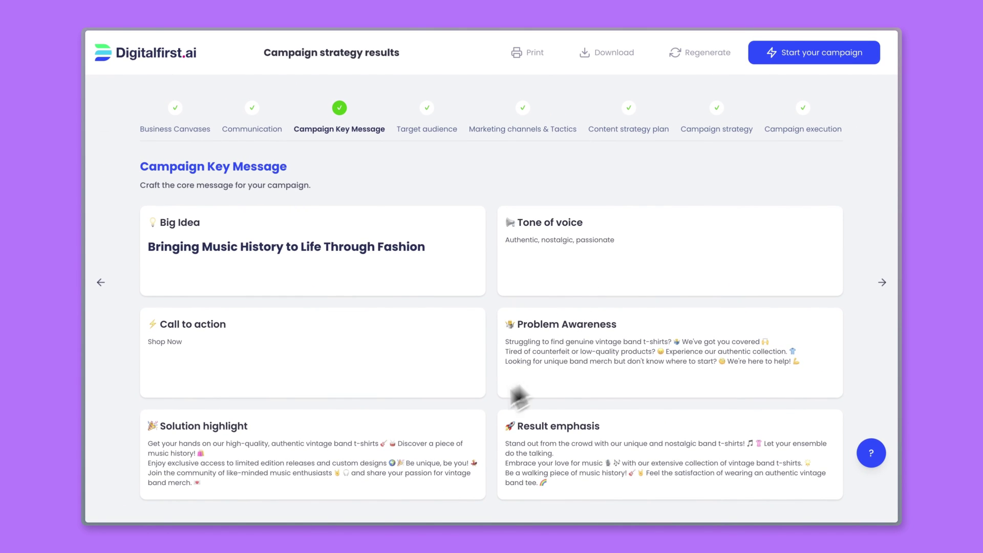
left_click(426, 108)
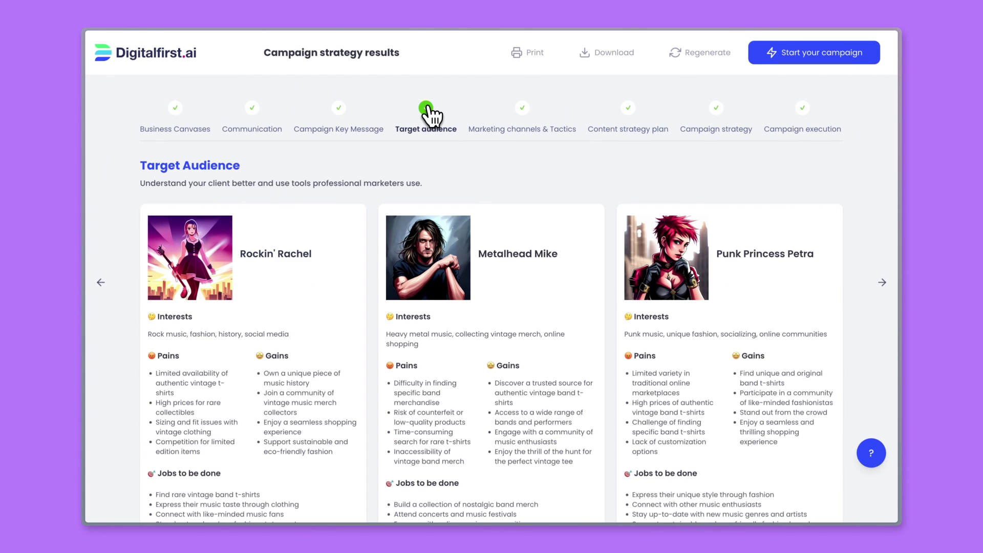
scroll(377, 297, "down", 2)
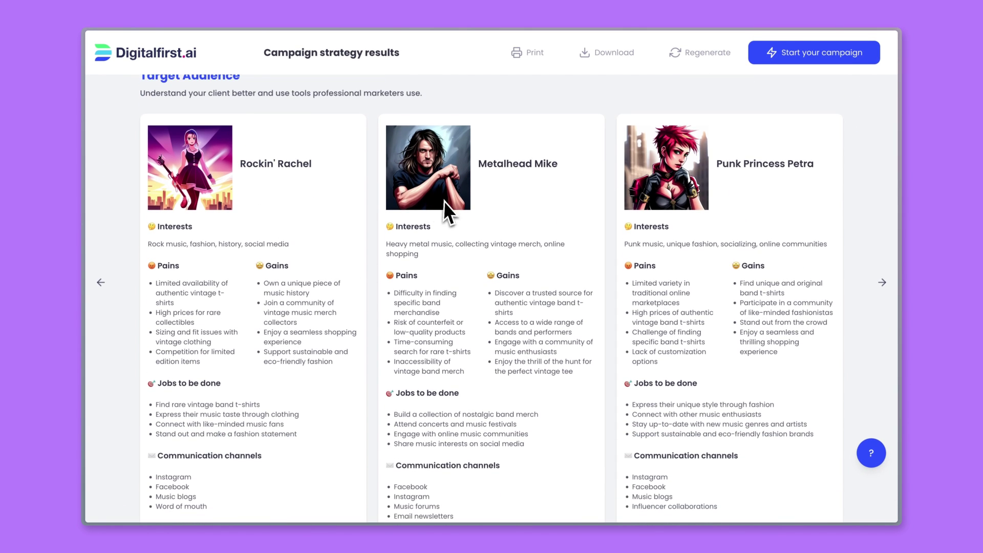
scroll(371, 281, "down", 1)
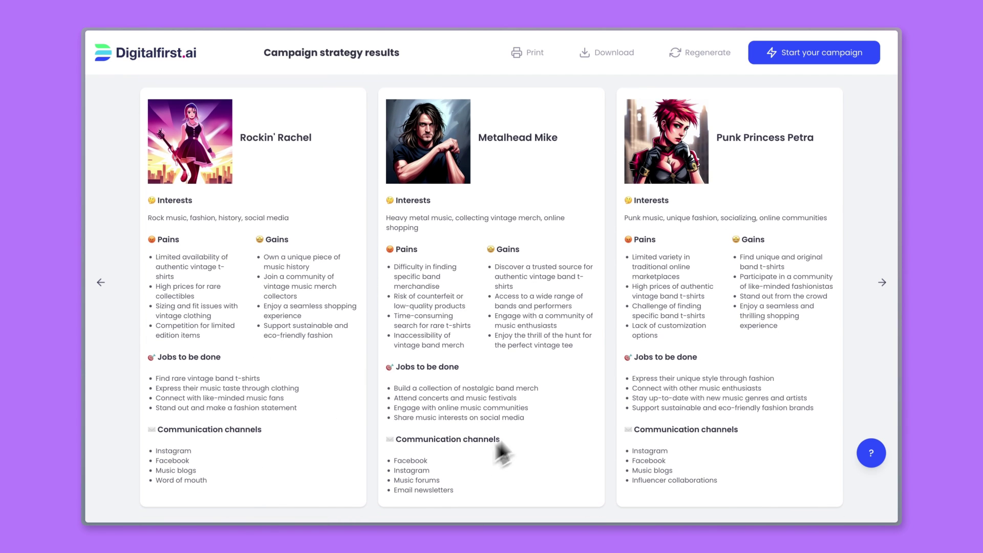
scroll(511, 231, "up", 3)
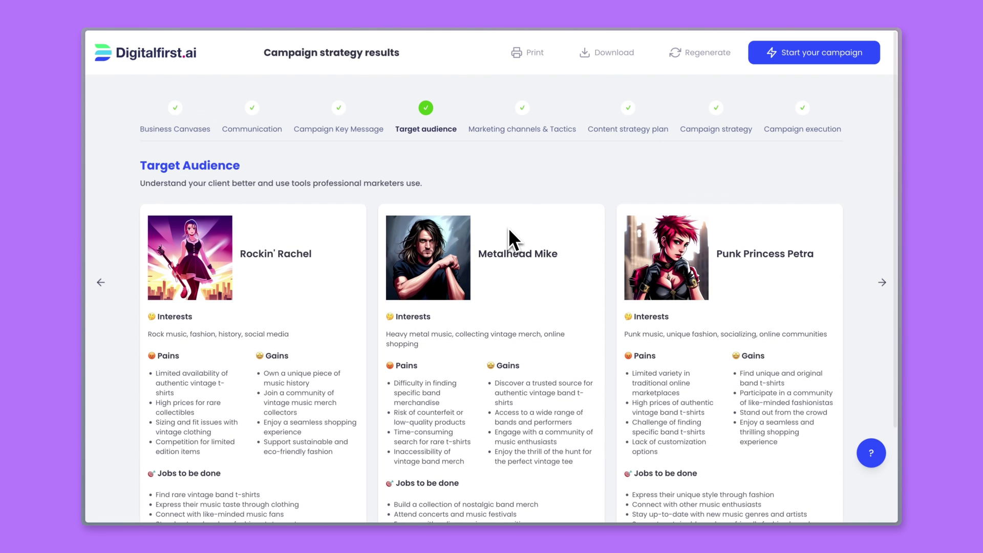
Review Marketing channels, Content strategy, Campaign strategy and Campaign execution results, ending on Campaign strategy
left_click(523, 123)
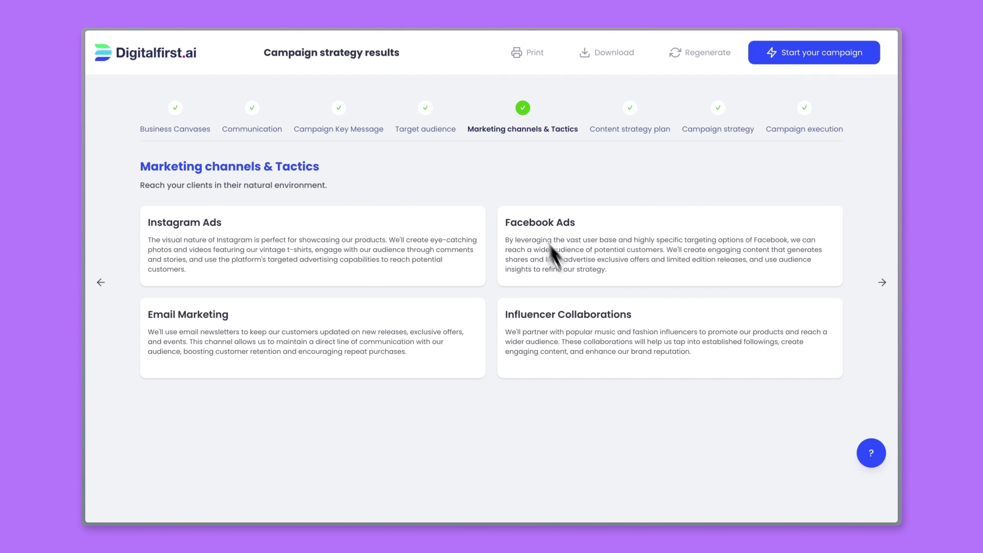
left_click(628, 121)
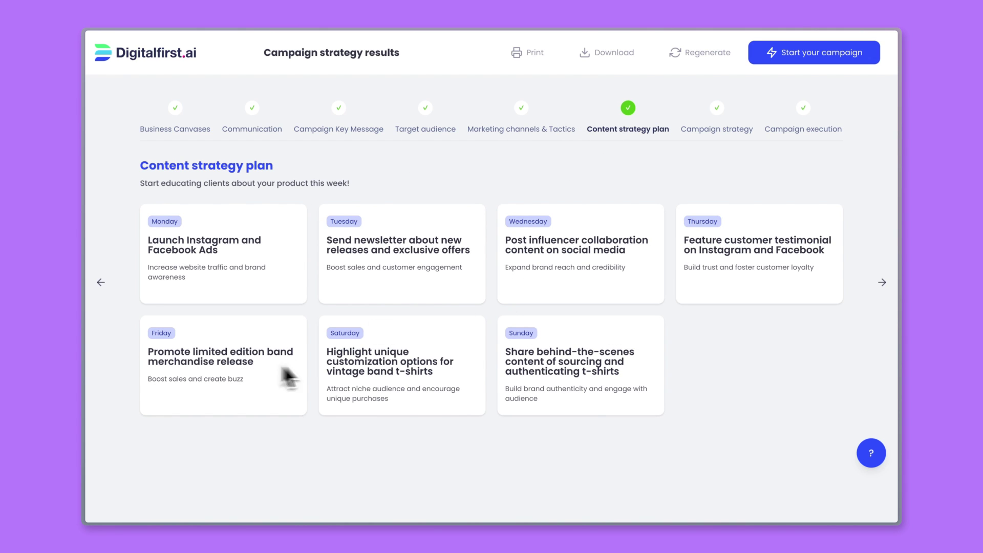
left_click(717, 115)
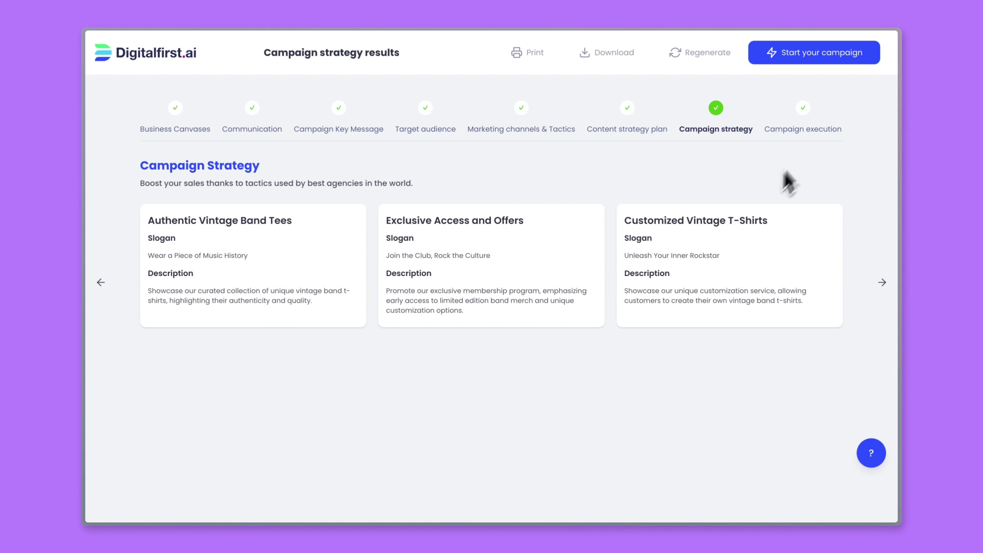
left_click(804, 110)
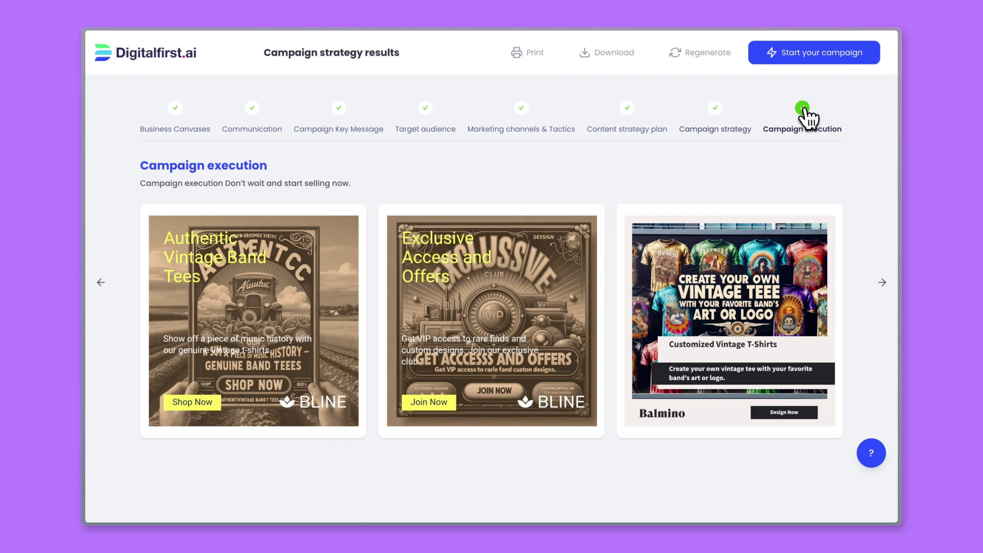
left_click(718, 114)
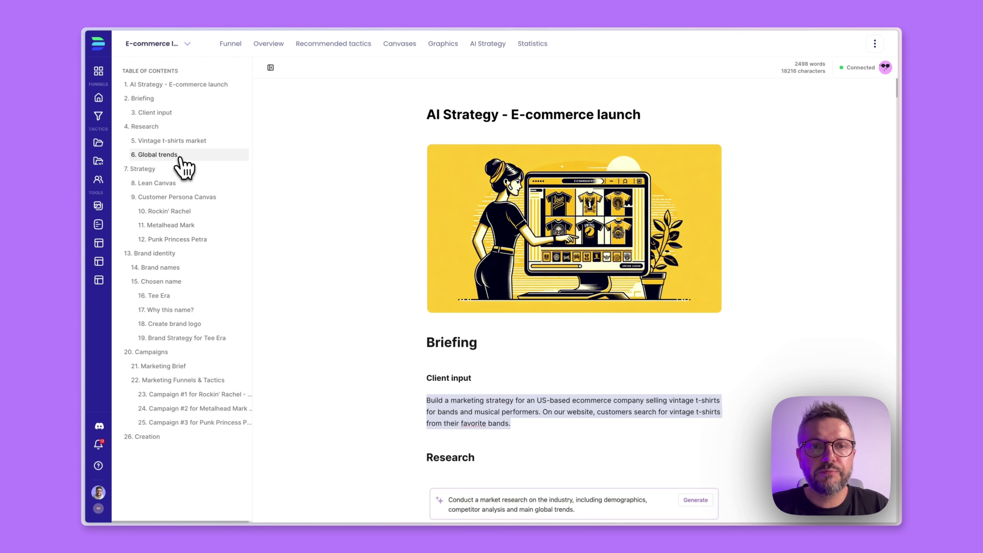
Jump to '7. Strategy', read the Lean Canvas and Rockin' Rachel persona, and start the moodboard prompt
left_click(175, 168)
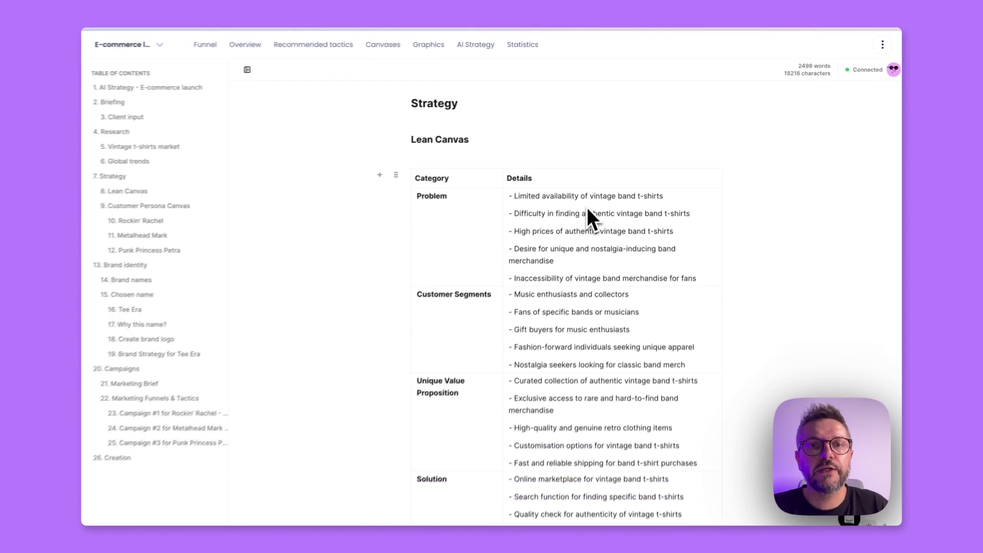
scroll(612, 285, "down", 2)
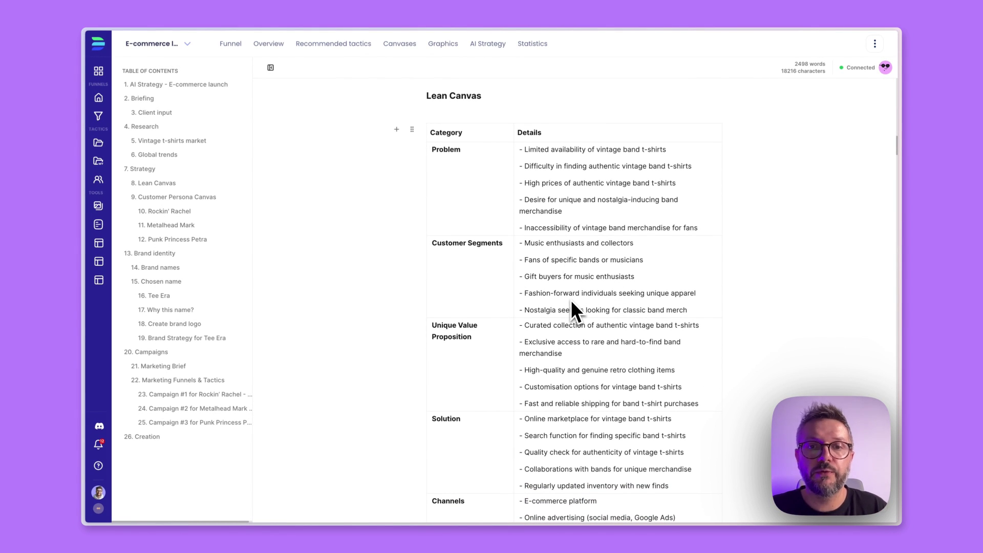
scroll(581, 348, "down", 3)
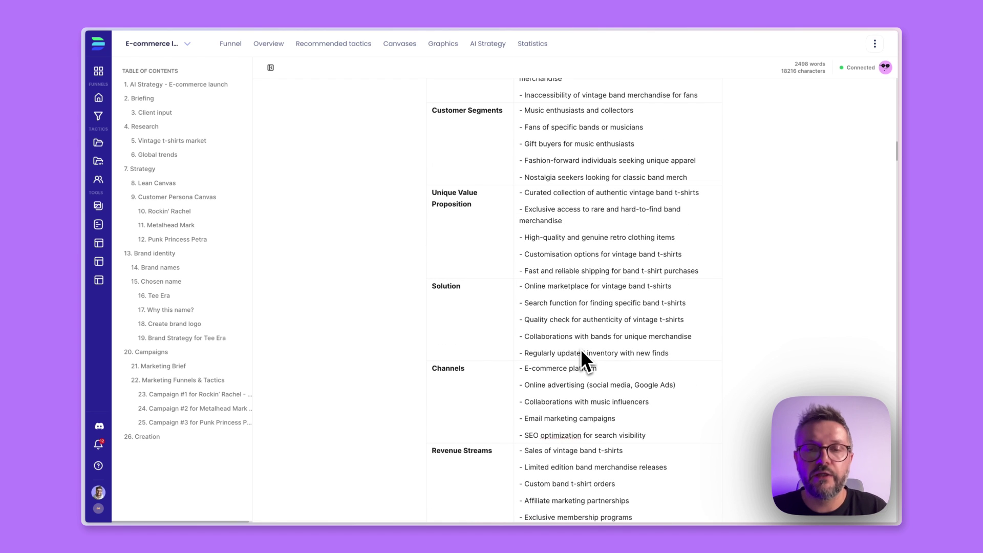
scroll(582, 352, "down", 1)
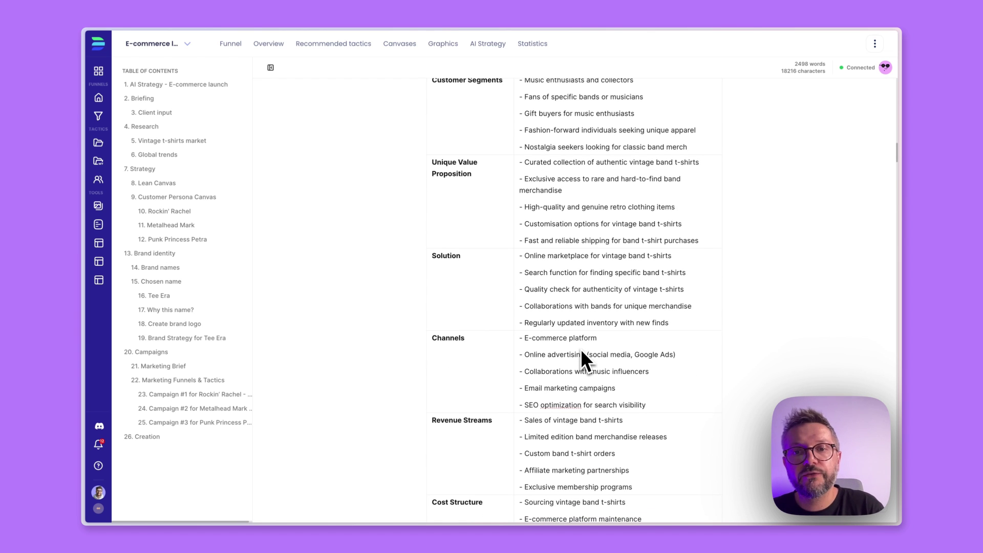
scroll(587, 372, "down", 5)
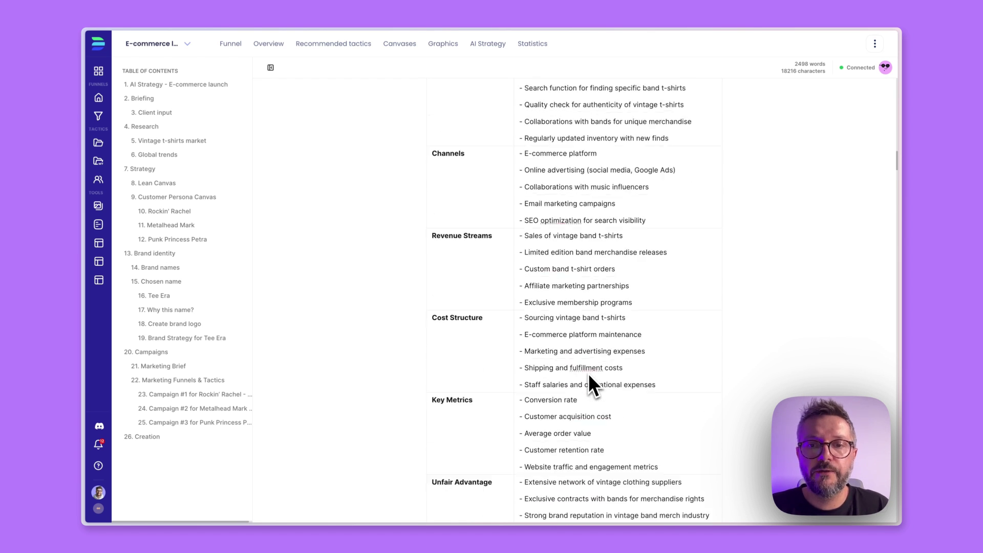
scroll(588, 373, "down", 6)
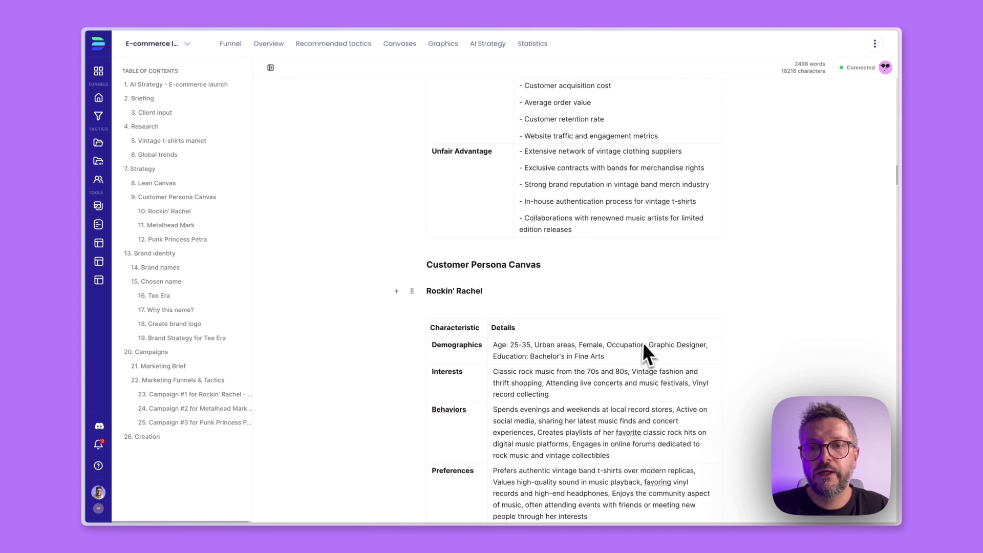
scroll(648, 352, "down", 4)
scroll(647, 353, "down", 3)
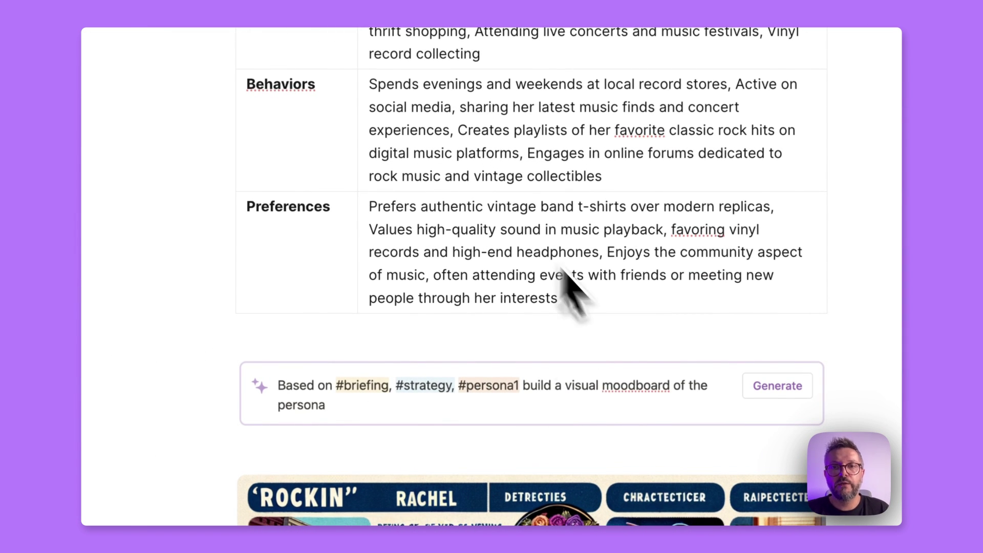
scroll(717, 241, "down", 3)
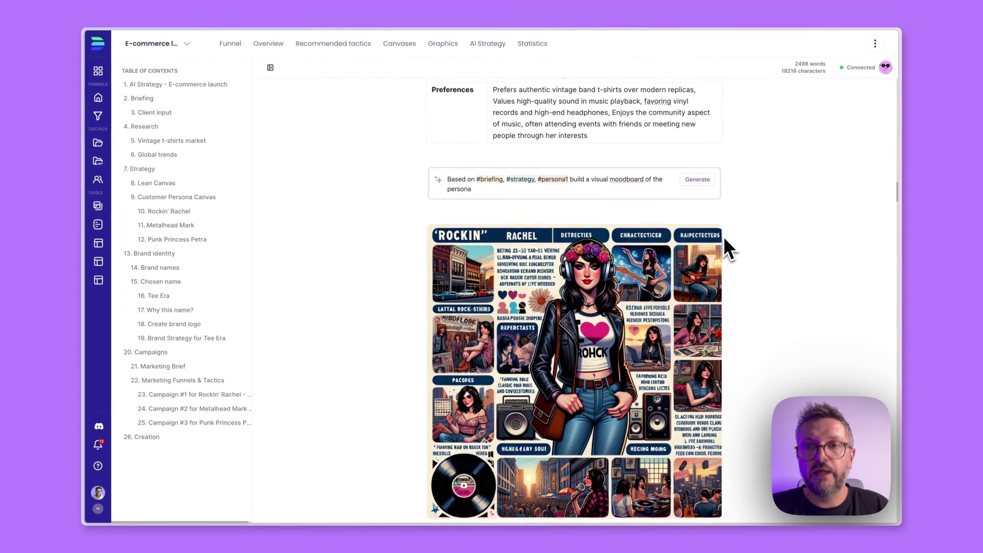
scroll(760, 264, "down", 2)
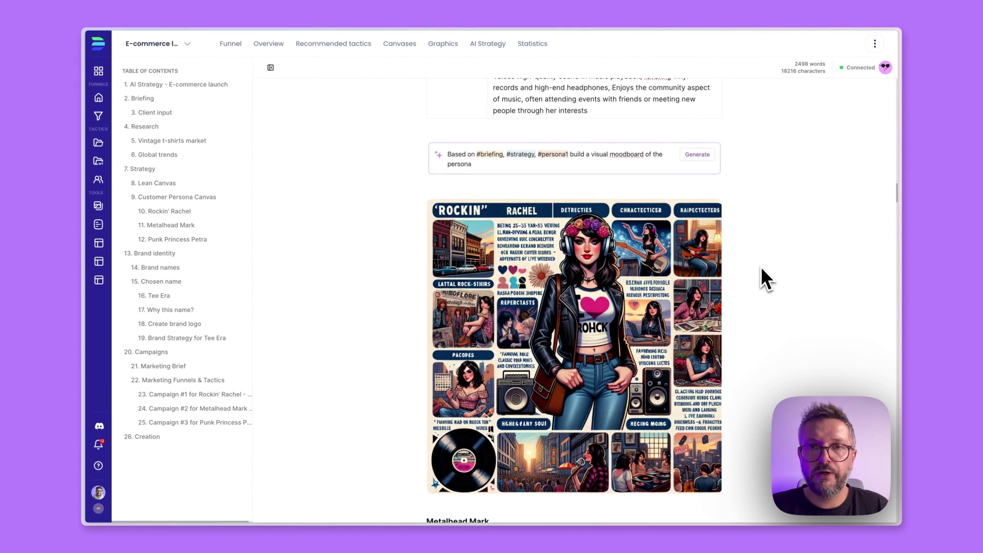
scroll(768, 277, "down", 2)
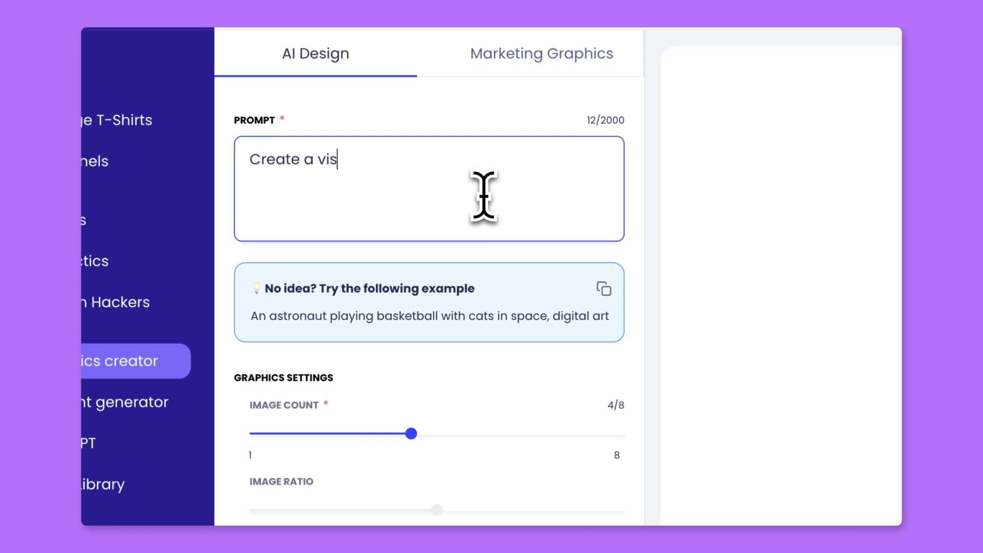
type("ual moodboard of our persona based on this:")
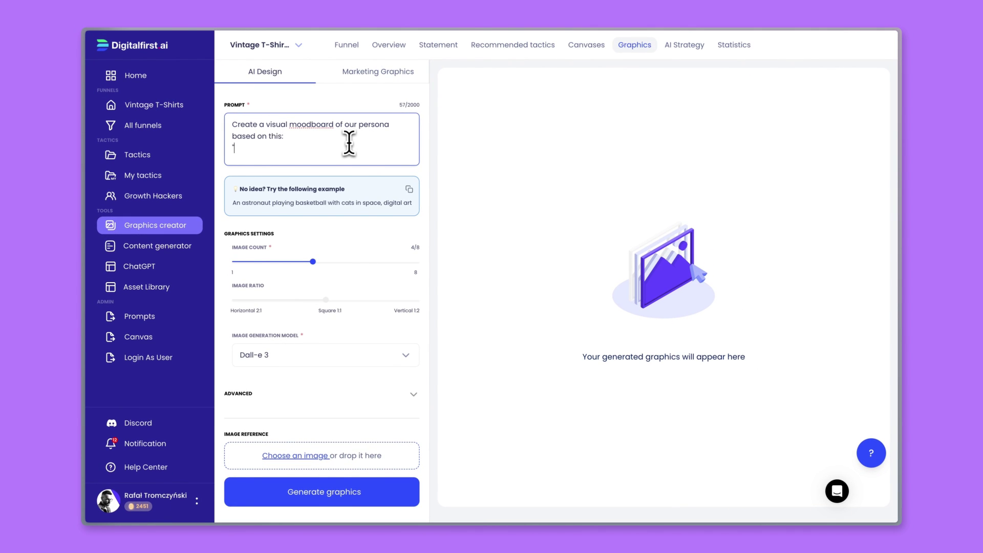
Generate four Rockin' Rachel moodboard images from her pasted persona description and enlarge the fourth
key("ctrl+v")
scroll(258, 230, "up", 5)
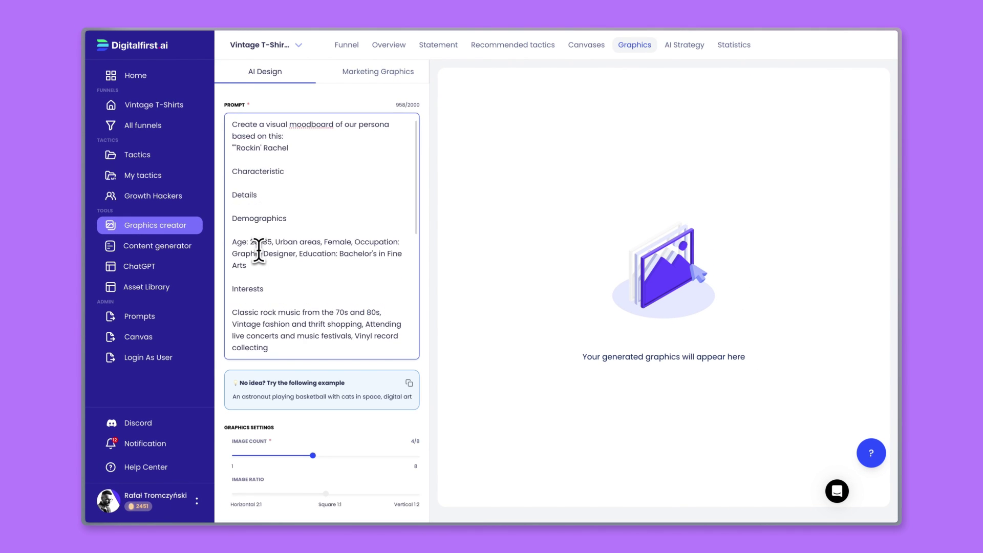
scroll(306, 404, "down", 3)
scroll(320, 461, "down", 1)
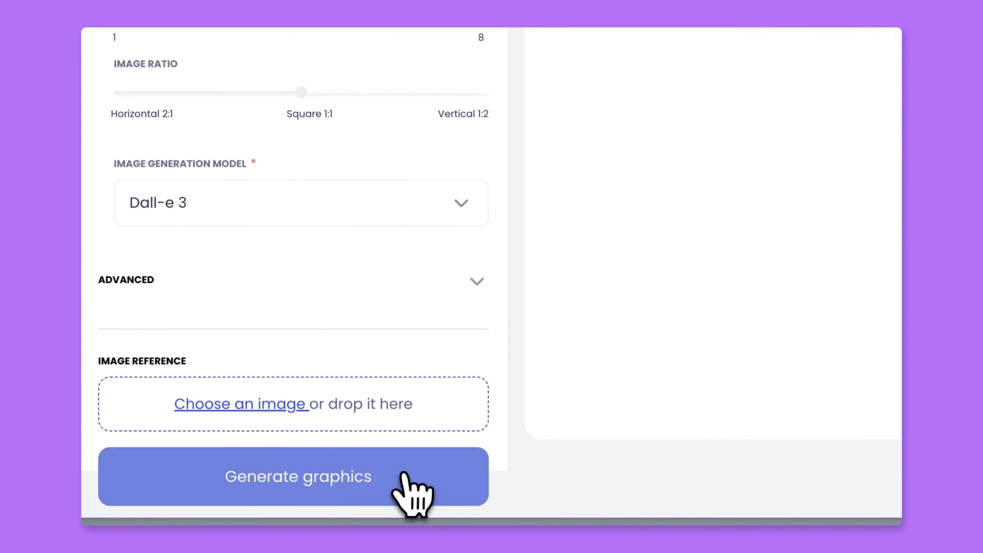
left_click(404, 476)
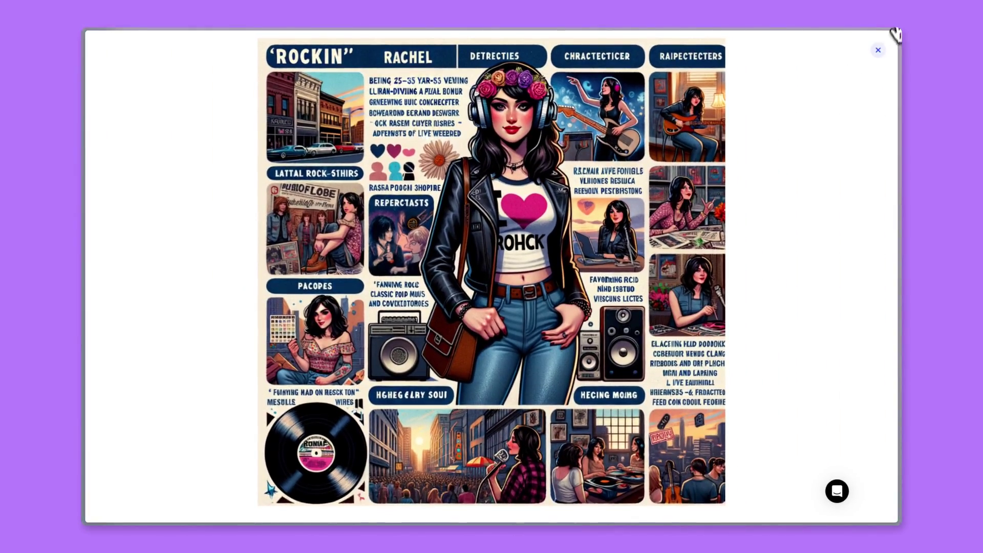
left_click(877, 45)
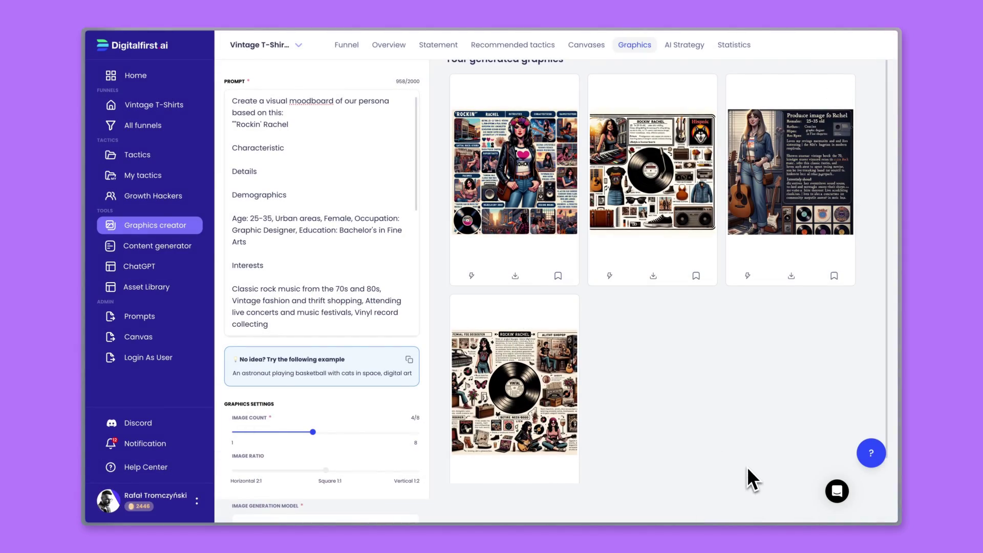
left_click(576, 432)
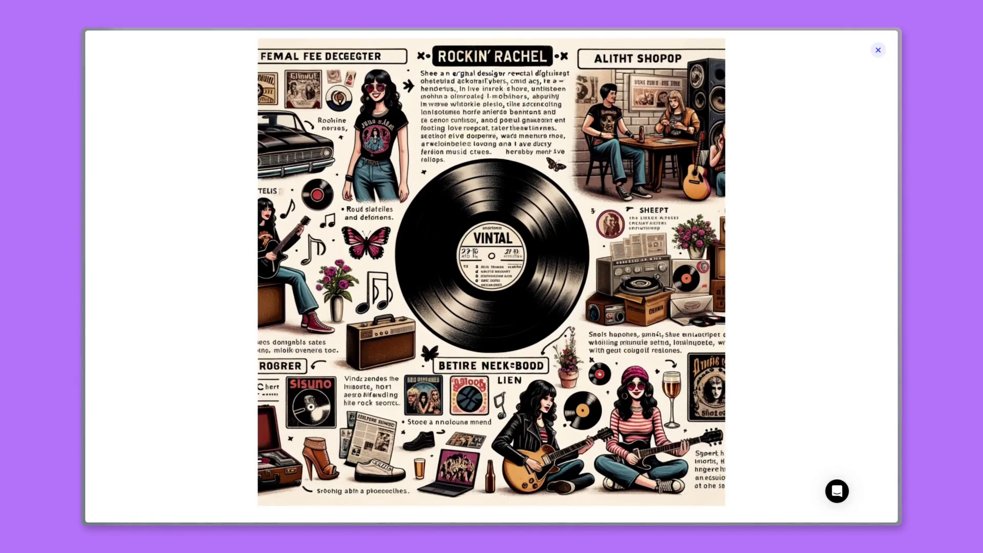
Close the enlarged moodboard and scroll down to Brand identity's Chosen name and 'Why this name?'
left_click(878, 47)
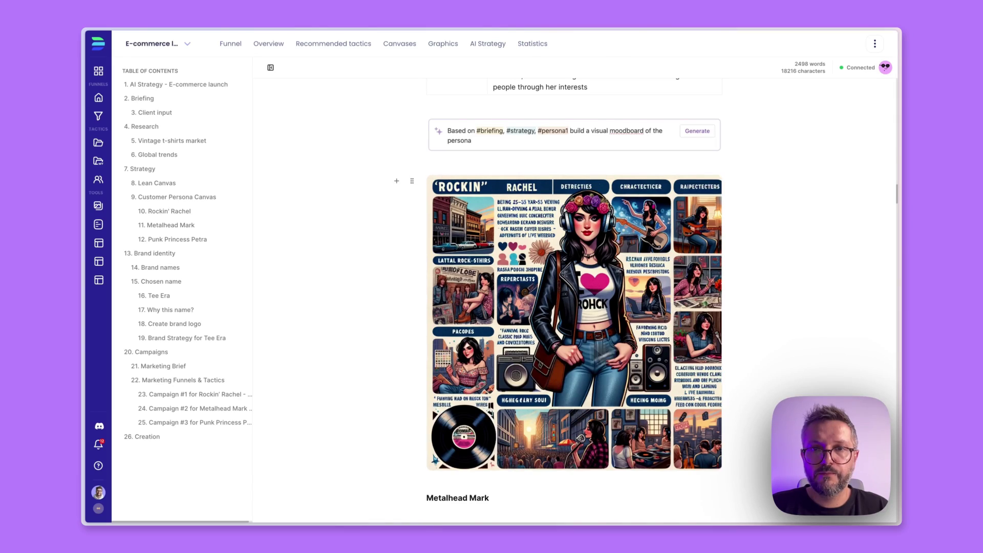
scroll(809, 184, "up", 1)
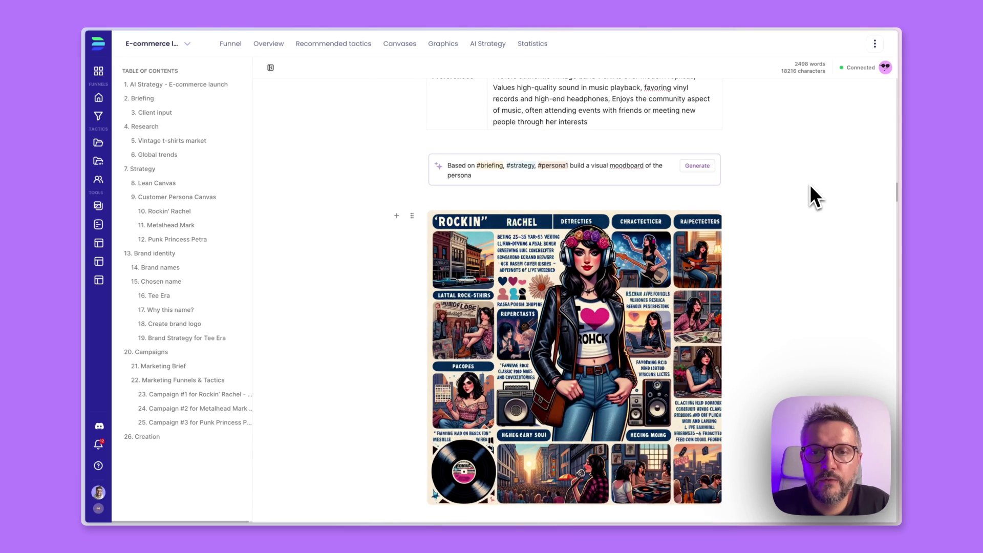
scroll(809, 184, "down", 2)
scroll(810, 187, "down", 9)
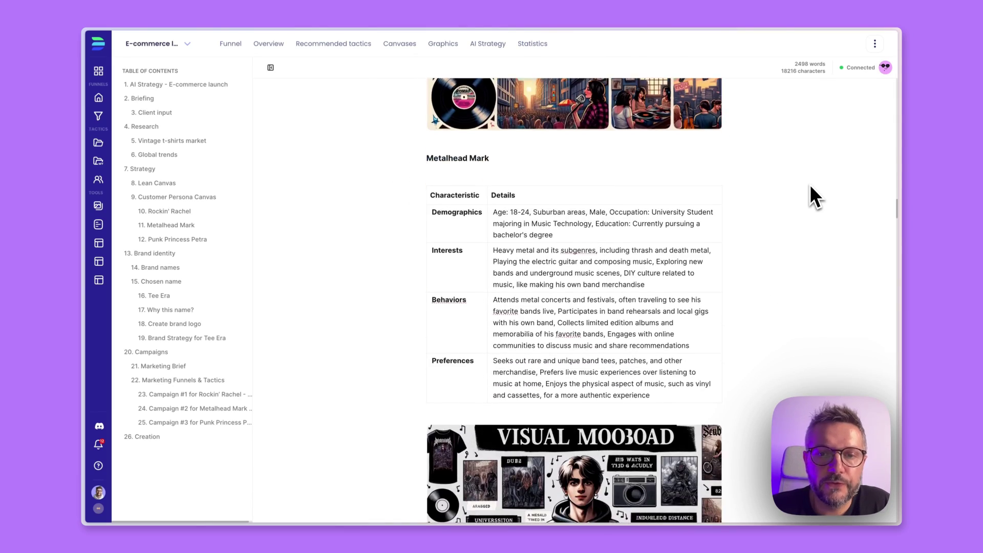
scroll(810, 187, "down", 10)
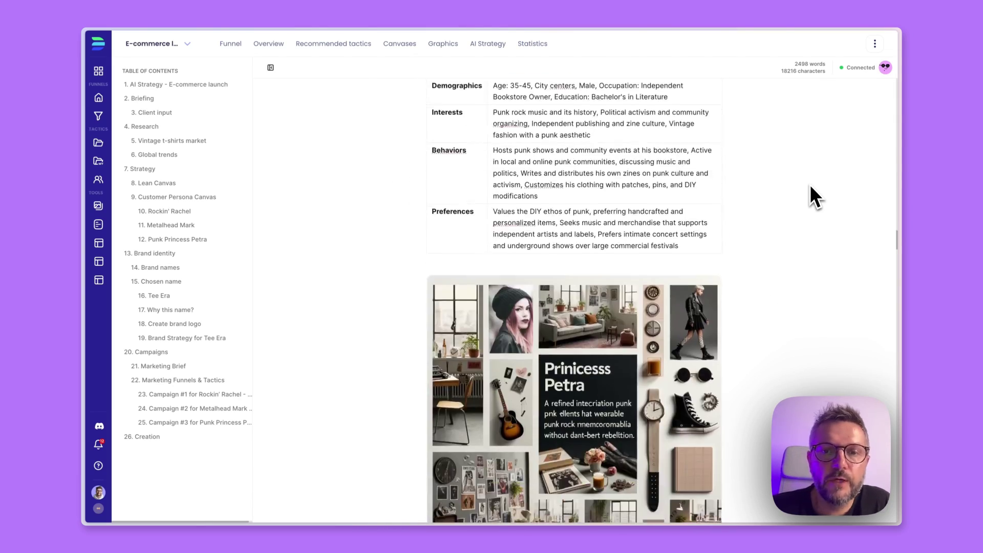
scroll(810, 184, "down", 2)
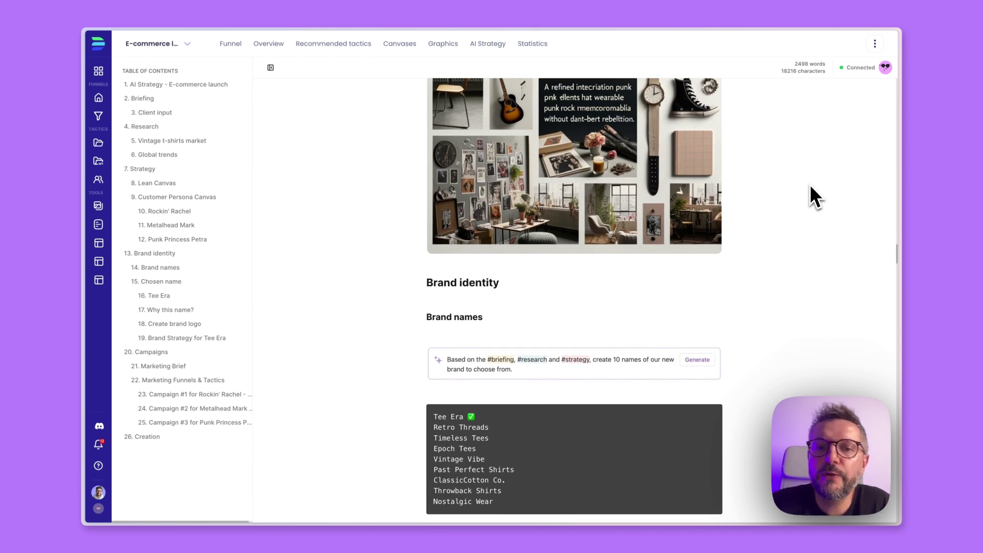
scroll(804, 197, "down", 1)
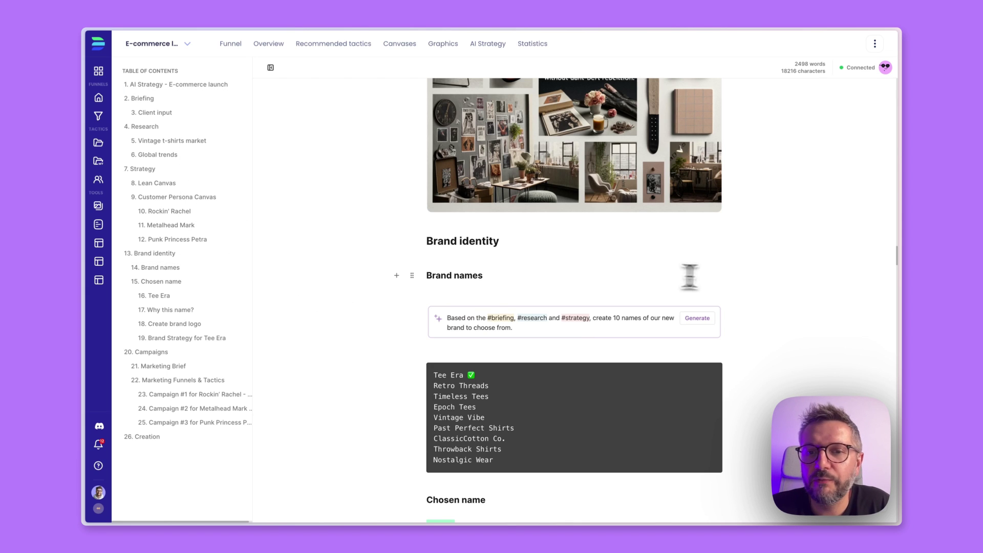
scroll(778, 318, "down", 1)
scroll(779, 327, "up", 1)
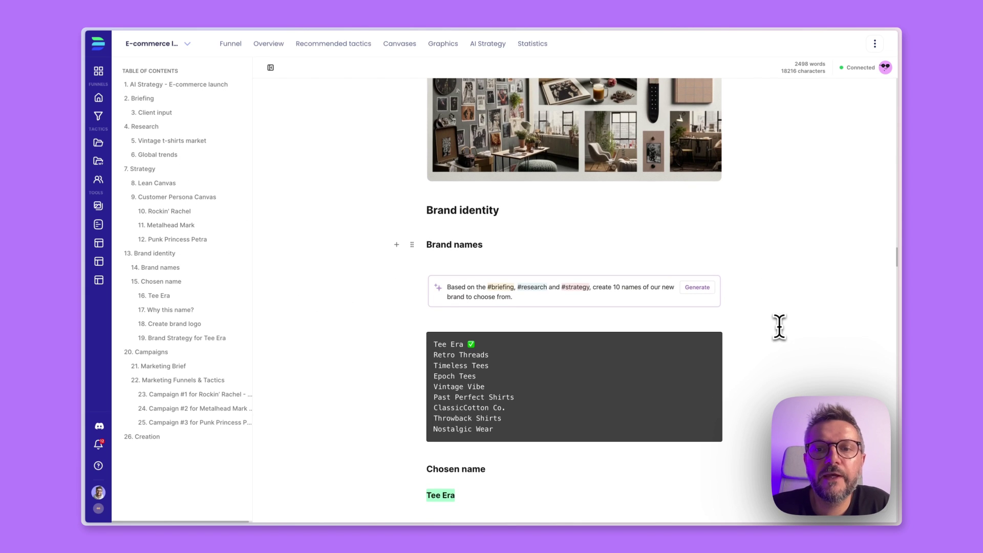
scroll(752, 328, "down", 2)
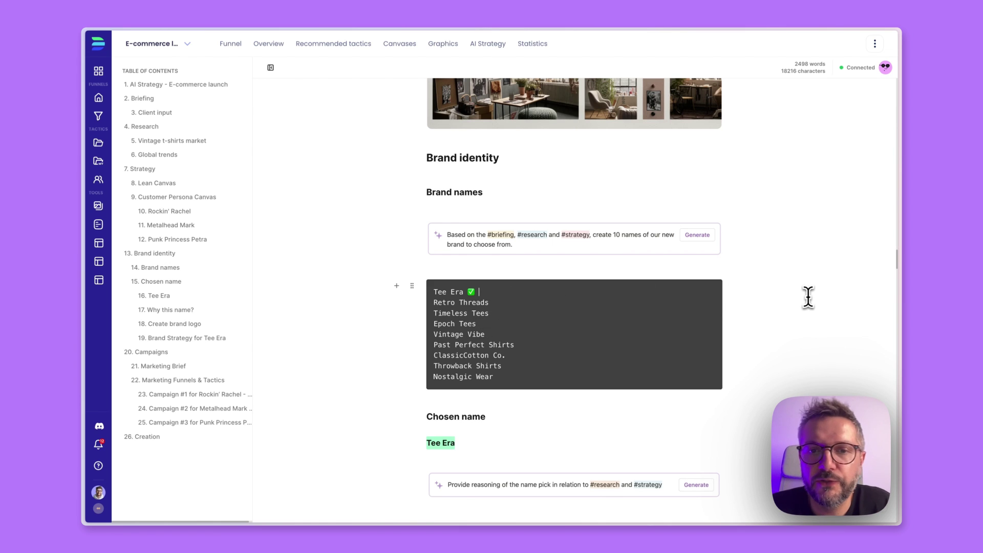
scroll(808, 304, "down", 2)
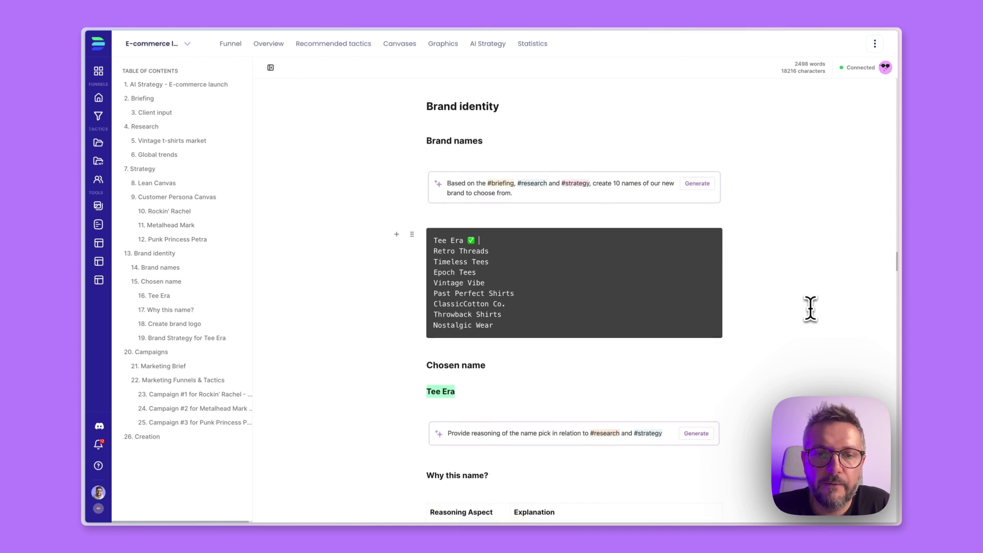
scroll(809, 307, "down", 3)
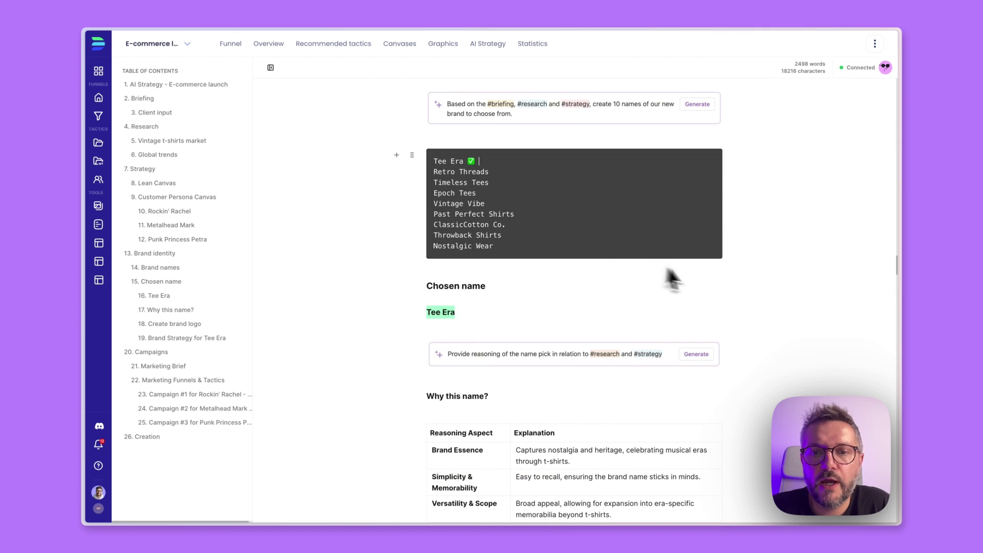
scroll(683, 282, "down", 4)
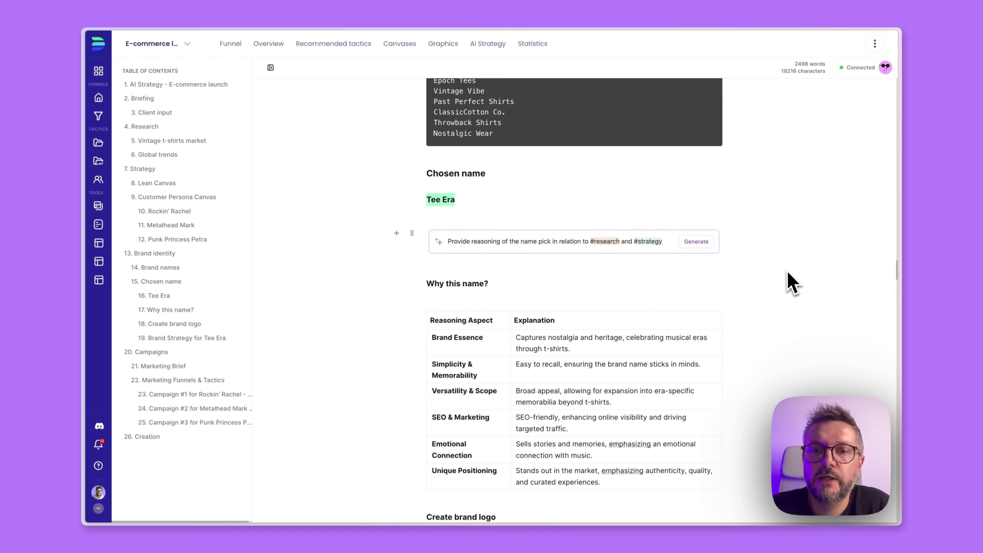
scroll(787, 270, "down", 2)
scroll(791, 297, "down", 3)
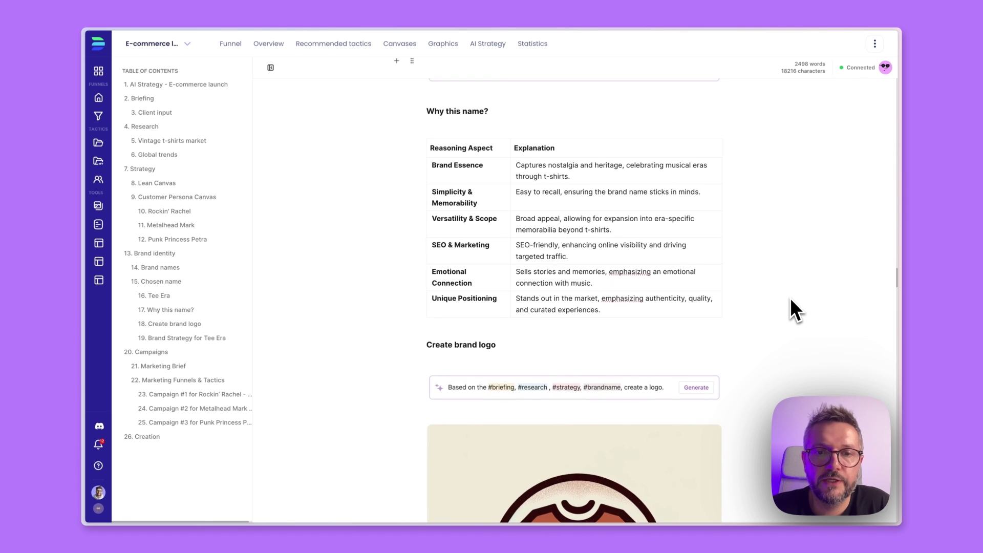
scroll(814, 327, "down", 3)
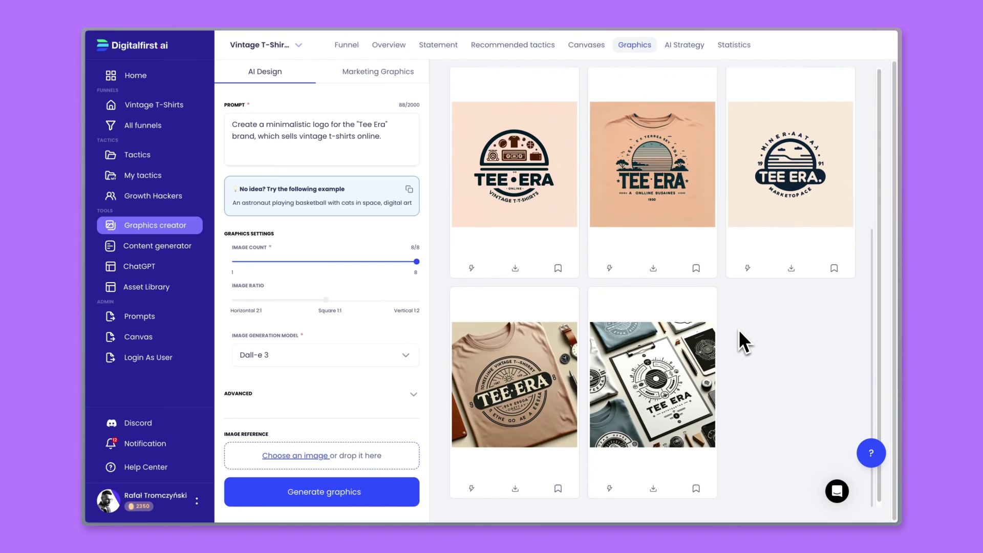
Browse the generated Tee Era logos, then return to the document's Create brand logo section
scroll(742, 328, "up", 2)
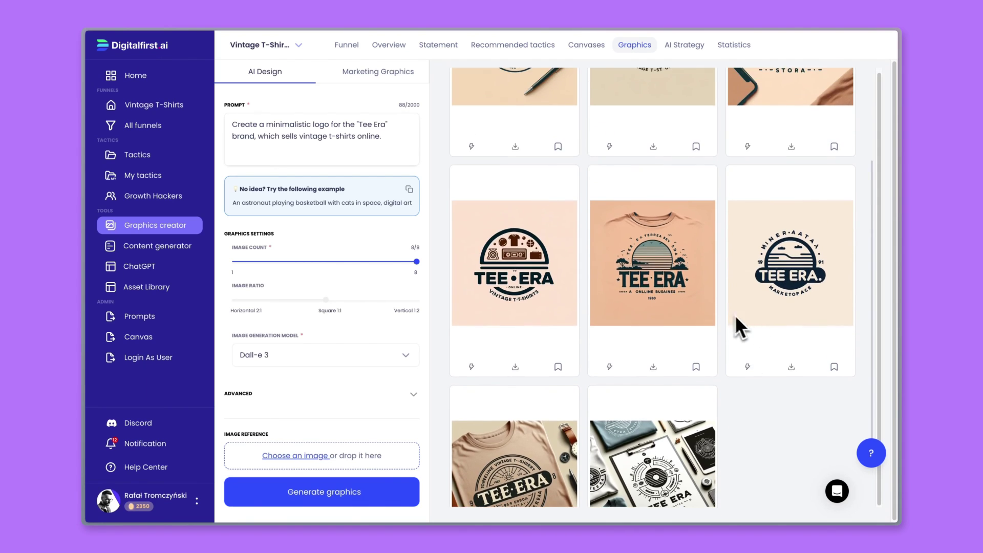
scroll(729, 314, "up", 3)
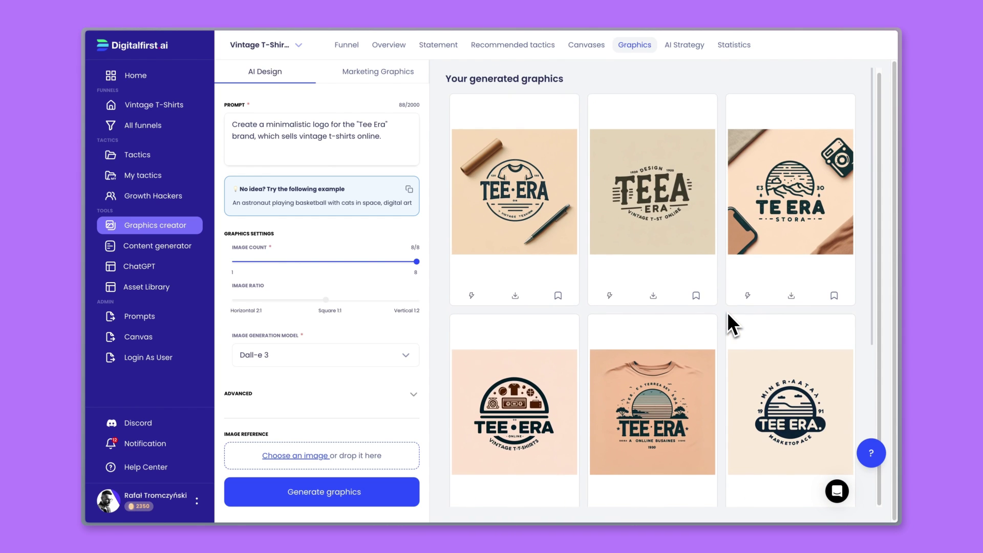
scroll(728, 314, "down", 3)
scroll(728, 314, "down", 1)
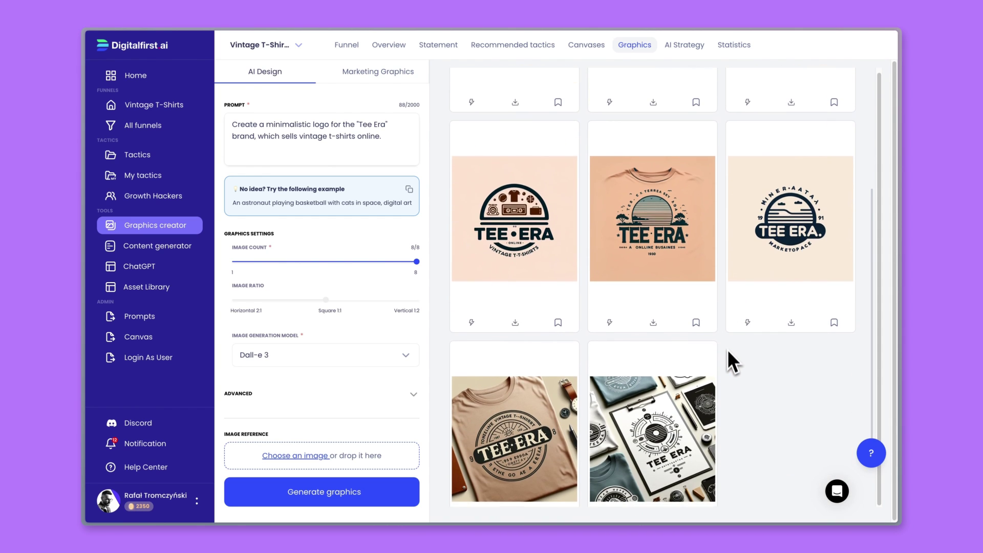
scroll(746, 384, "up", 4)
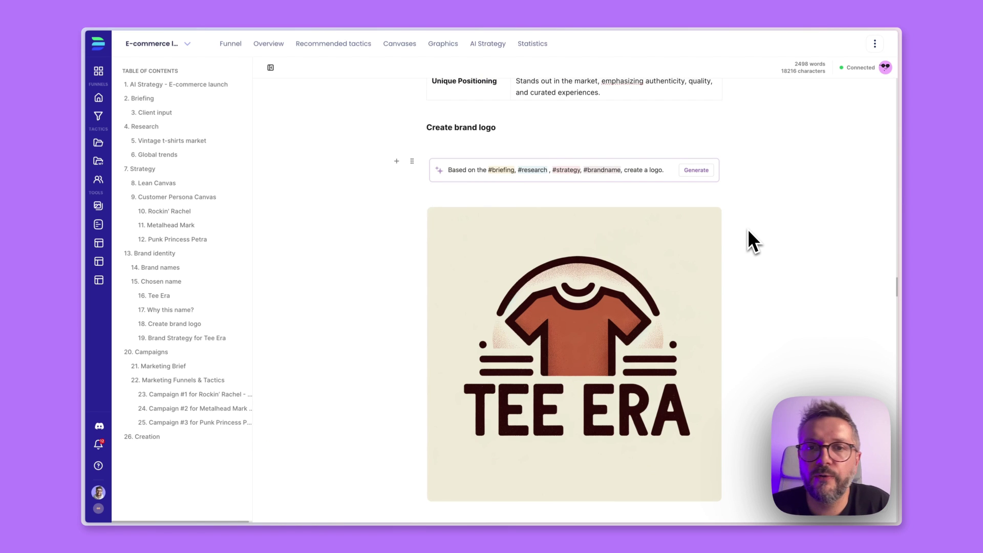
scroll(747, 229, "down", 1)
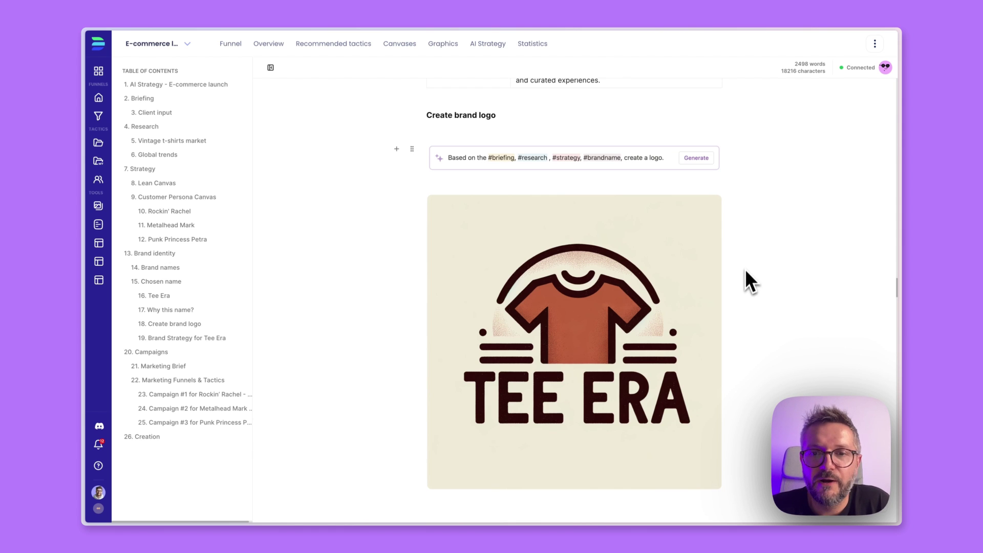
Scroll past the logo to Campaign #1 'Wear a Piece of Music History' and its funnel table
scroll(767, 302, "down", 1)
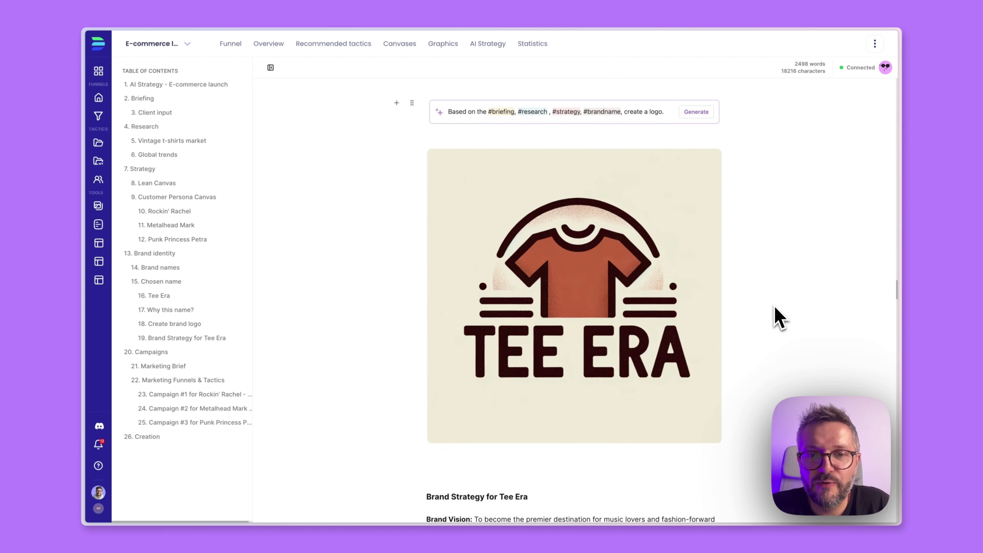
scroll(819, 317, "down", 15)
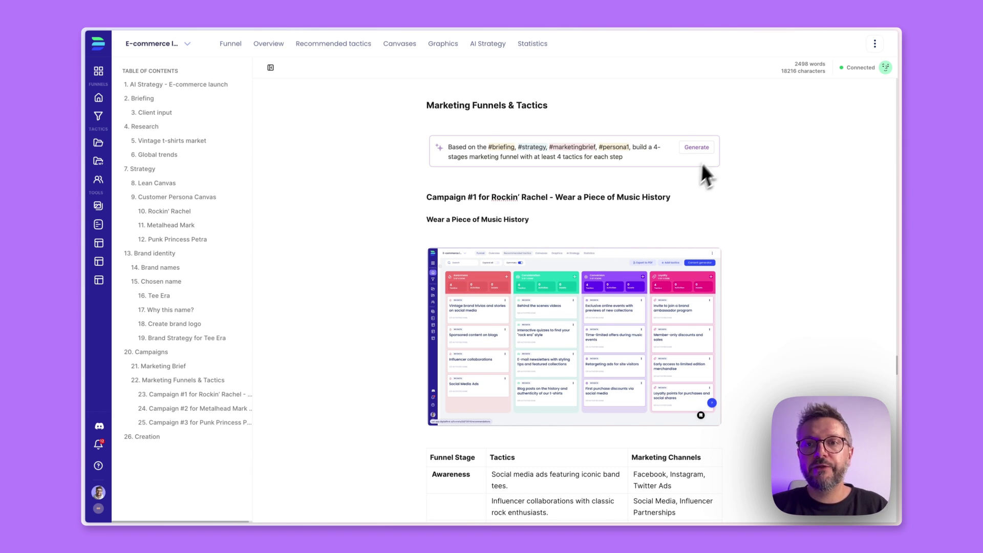
Show the Funnel board with Awareness, Consideration, Conversion and Loyalty tactics
left_click(236, 46)
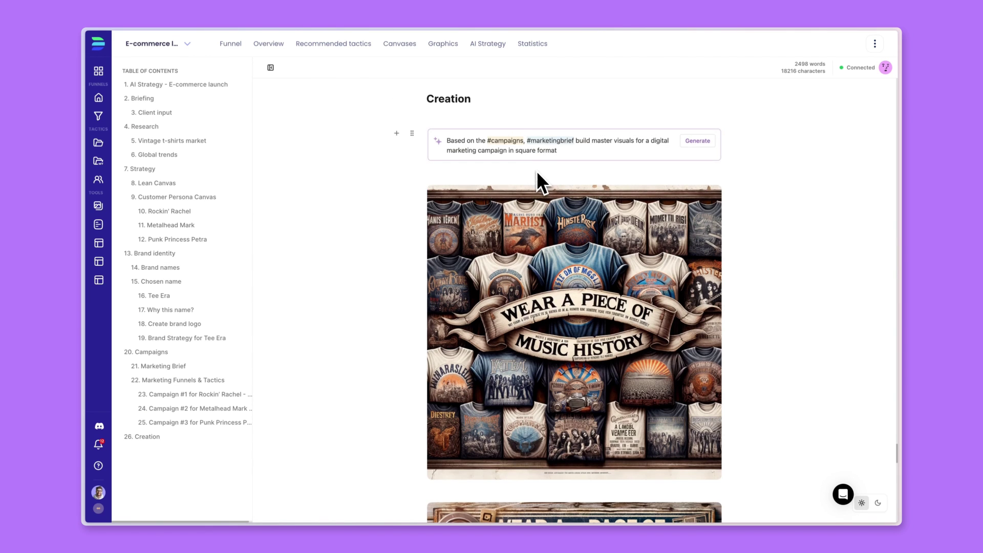
Browse the Creation campaign images, then return to the document's title illustration and Briefing
scroll(536, 170, "down", 8)
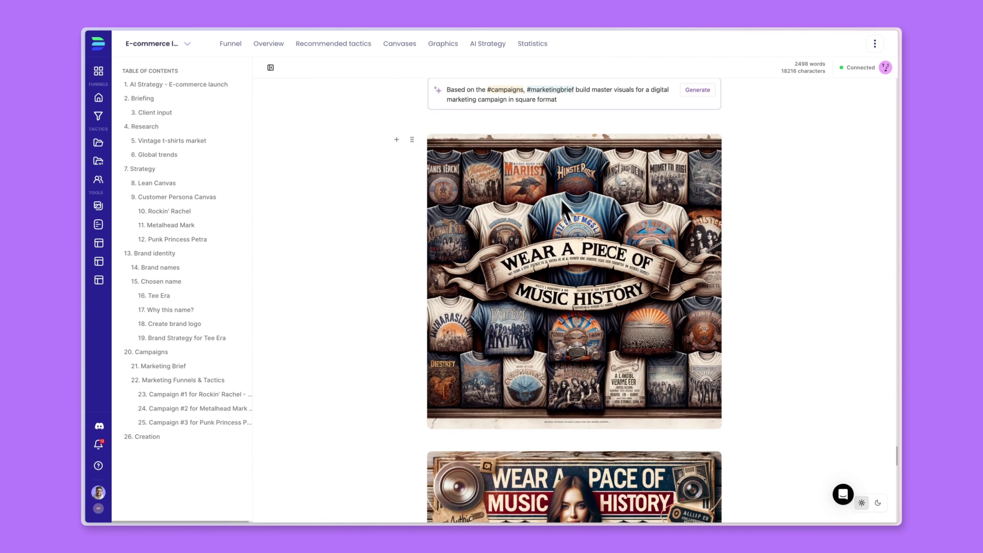
scroll(575, 261, "down", 13)
scroll(601, 339, "down", 7)
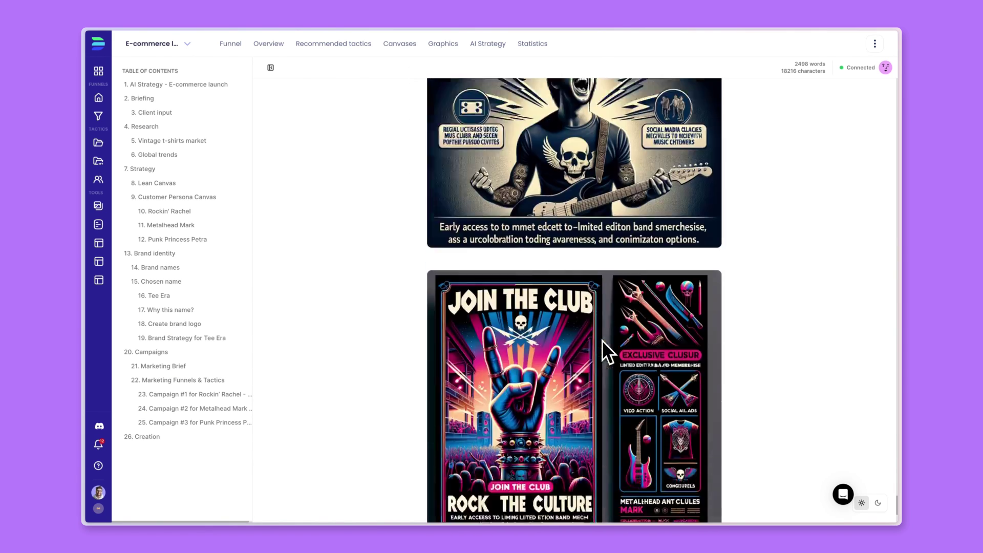
scroll(615, 283, "up", 1)
scroll(615, 283, "up", 12)
scroll(616, 283, "up", 2)
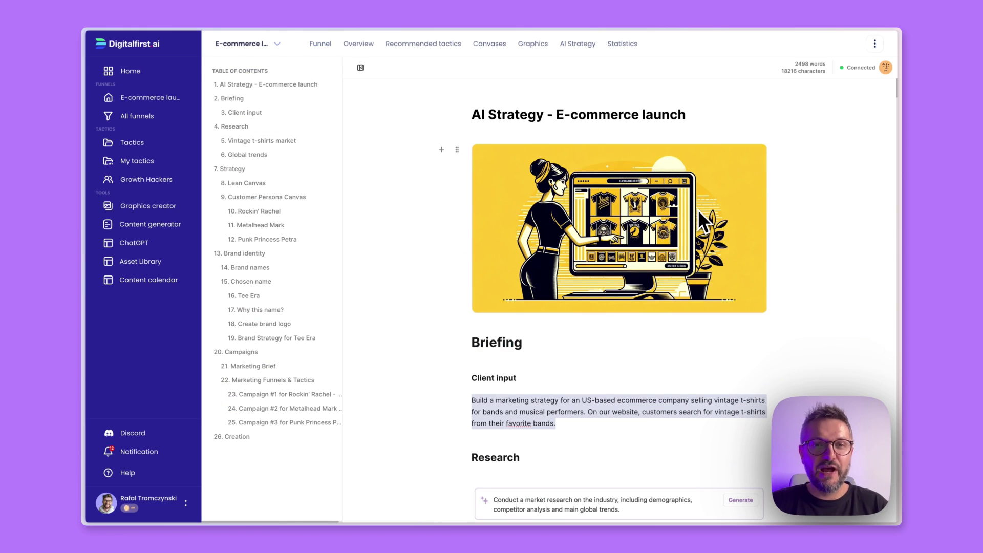
Jump to and read the Research and Strategy sections from the table of contents
scroll(724, 342, "down", 3)
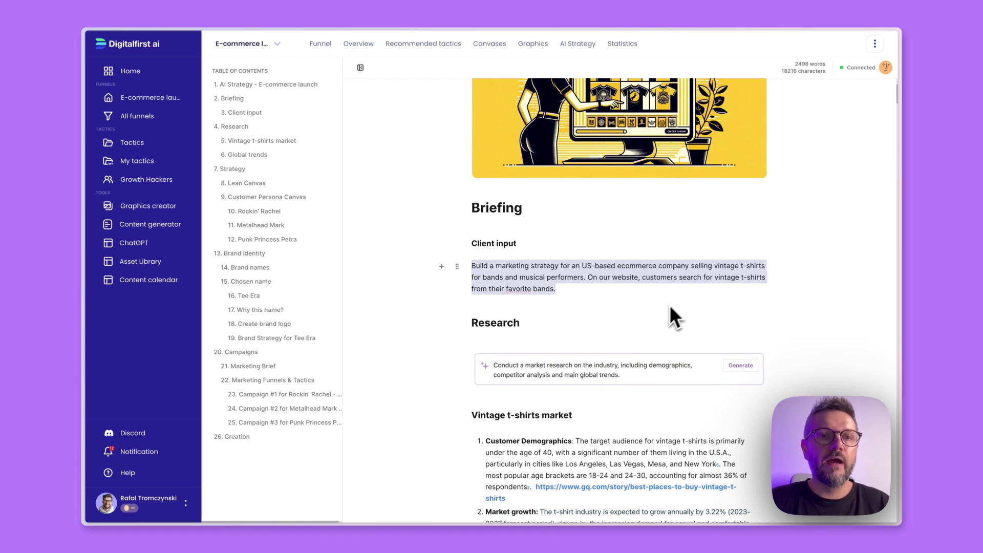
scroll(667, 306, "down", 2)
left_click(290, 128)
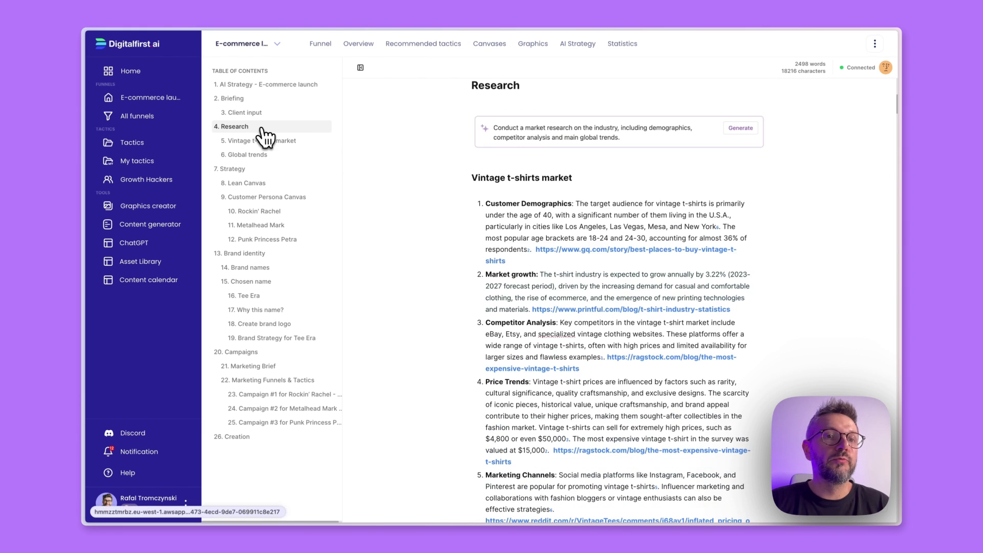
scroll(665, 287, "down", 8)
scroll(666, 291, "down", 4)
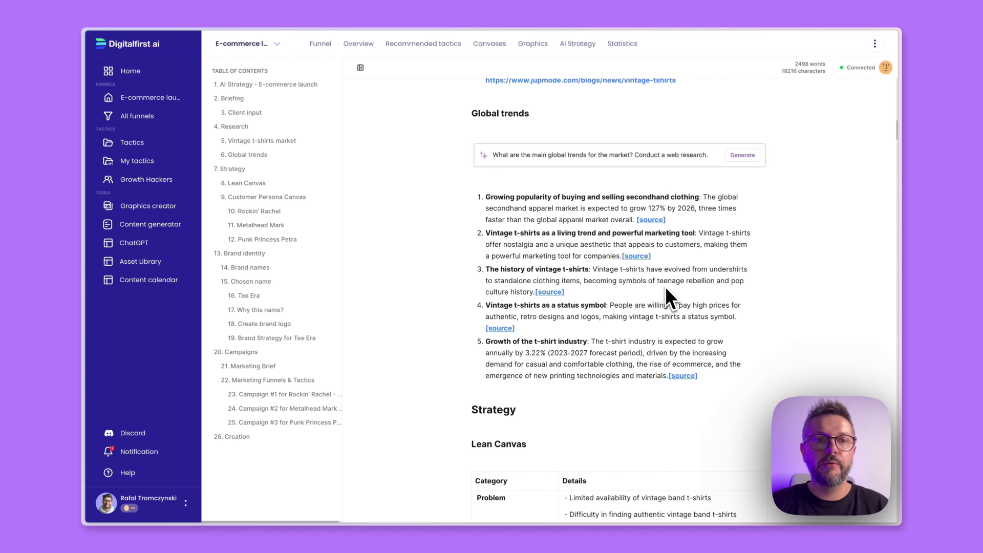
left_click(267, 169)
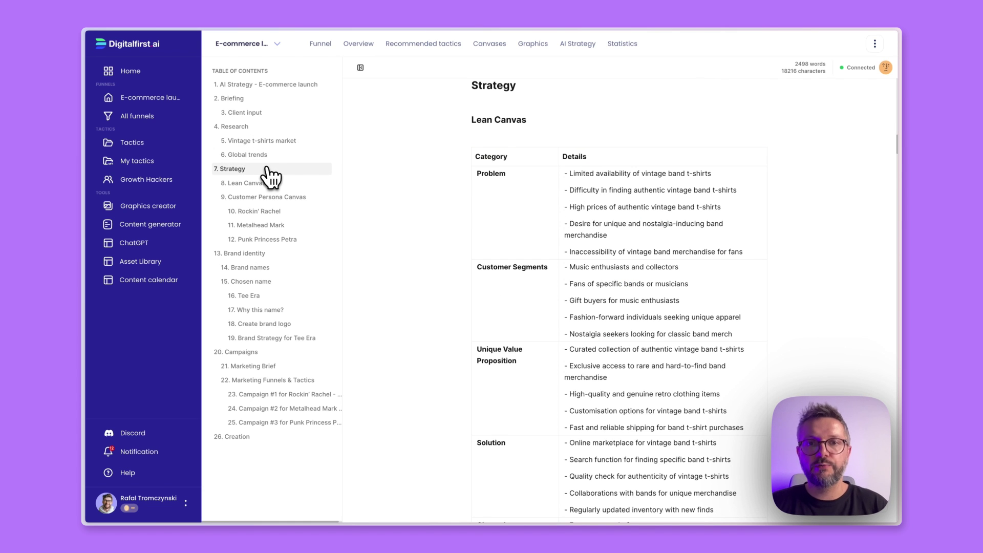
scroll(573, 245, "down", 5)
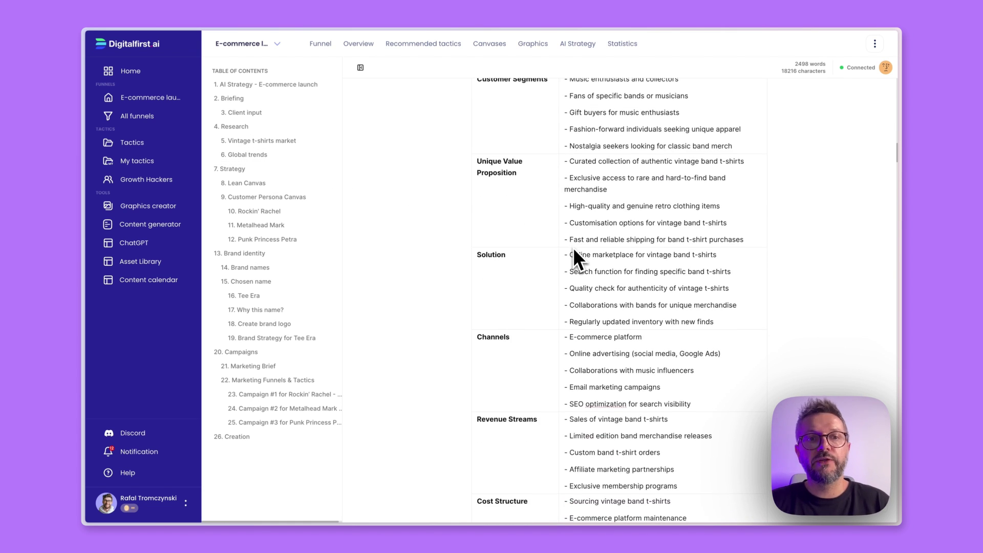
Review Brand identity, then jump to Rockin' Rachel's Campaign #1 under Marketing Funnels & Tactics
left_click(272, 254)
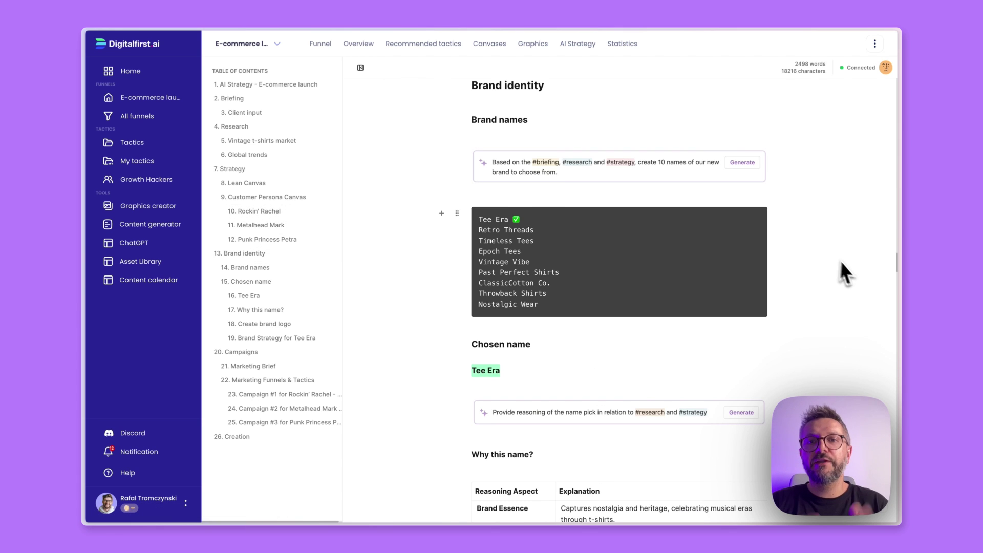
scroll(850, 269, "down", 5)
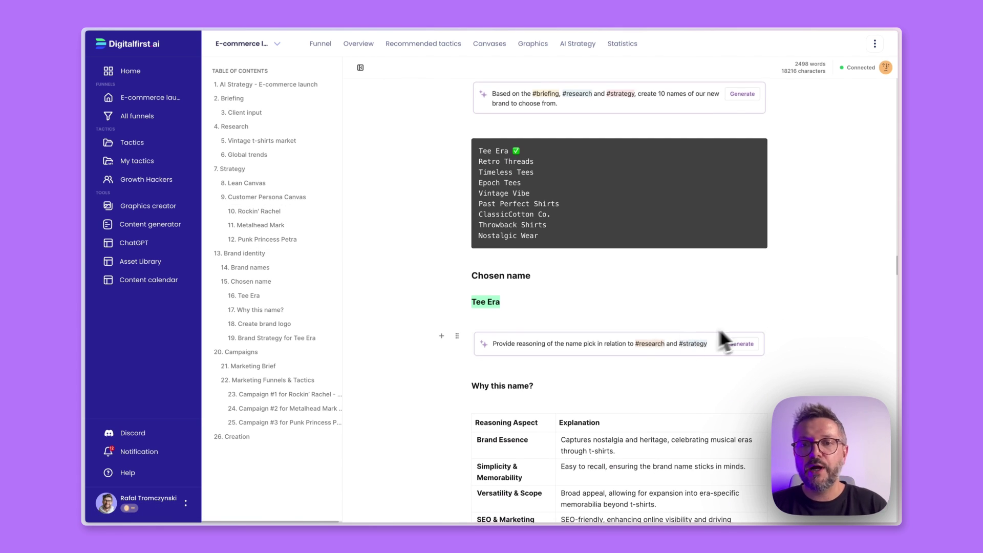
scroll(744, 327, "down", 8)
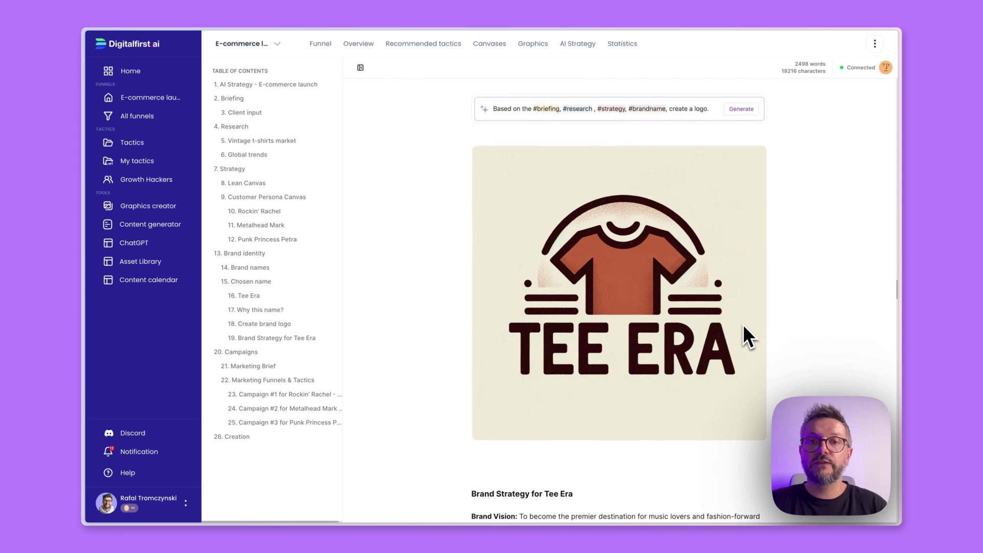
scroll(743, 328, "down", 5)
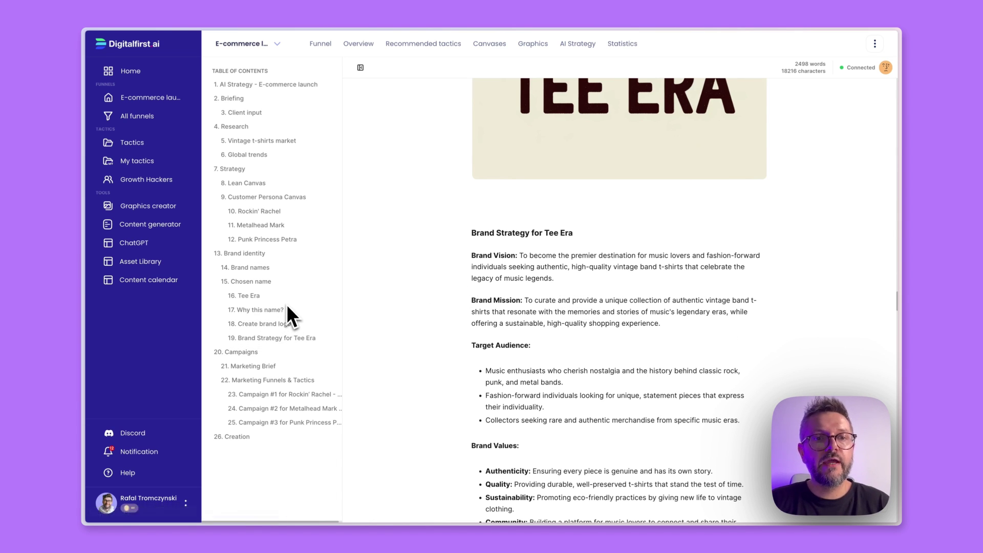
left_click(275, 380)
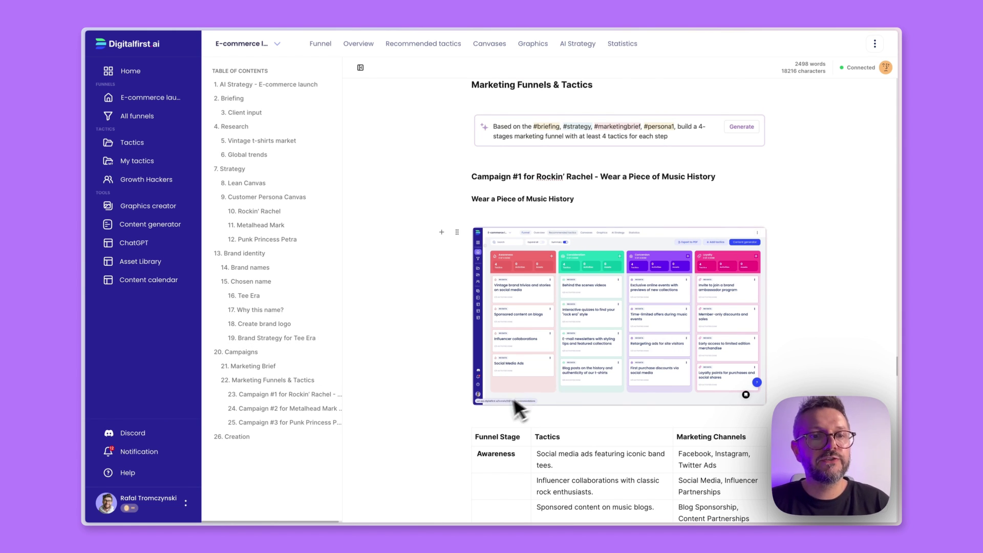
Browse the 26. Creation campaign visuals, then jump back to the E-commerce launch title and Briefing
left_click(278, 436)
scroll(709, 245, "down", 2)
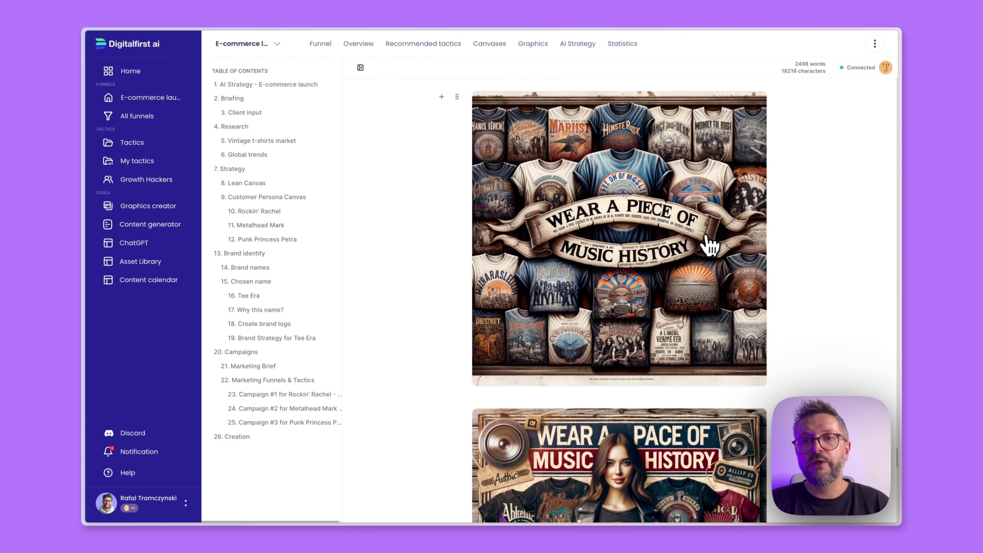
scroll(709, 245, "up", 1)
scroll(709, 244, "down", 6)
scroll(709, 244, "down", 15)
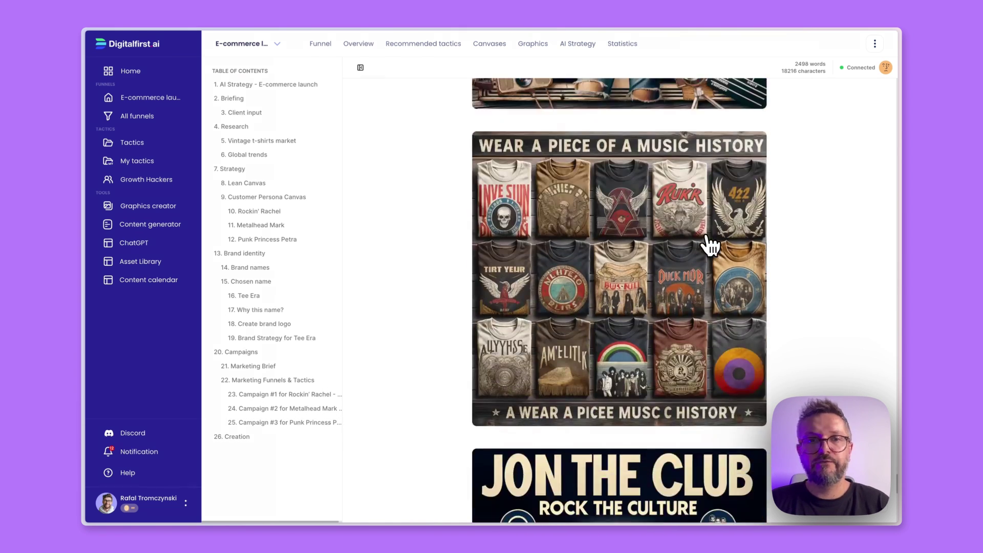
scroll(709, 245, "down", 10)
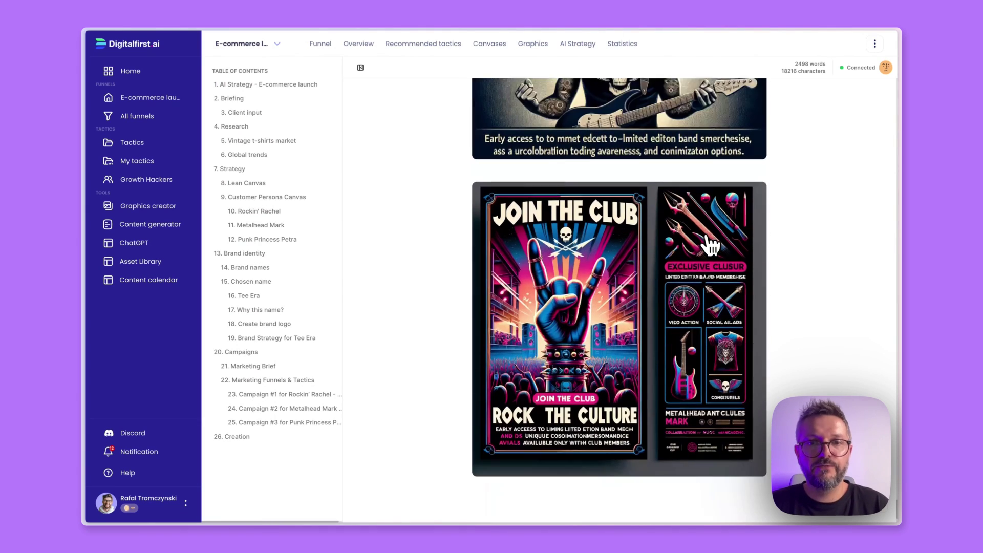
left_click(310, 86)
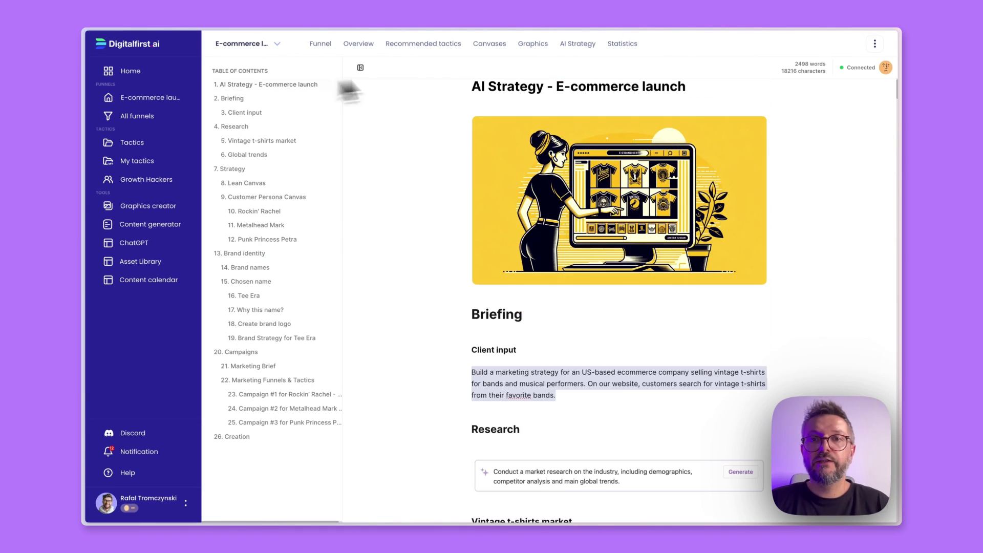